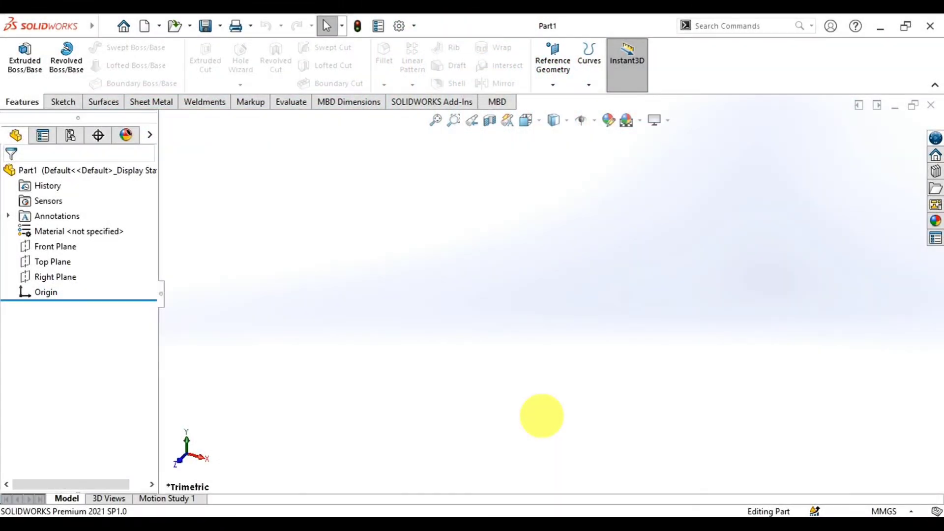
Step: Create Sketch1 on the Front Plane, viewed normal to the plane
click(43, 248)
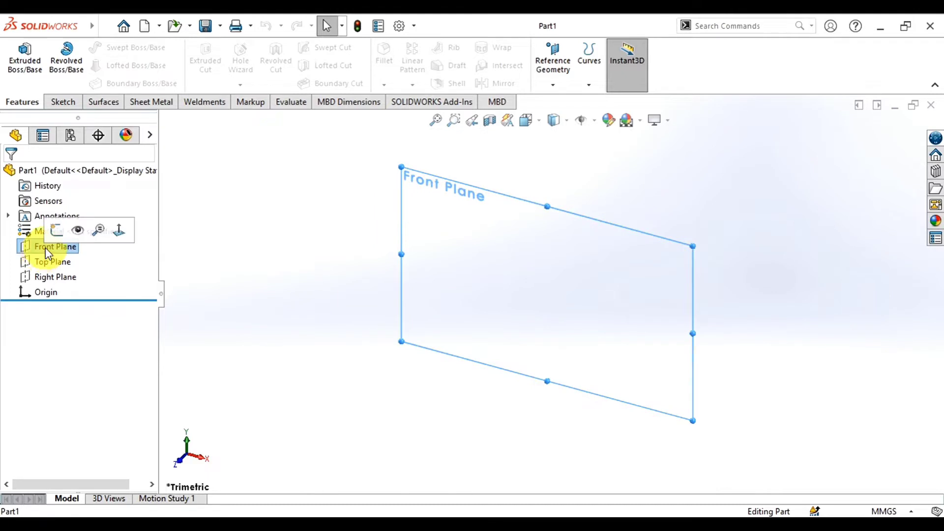
click(52, 232)
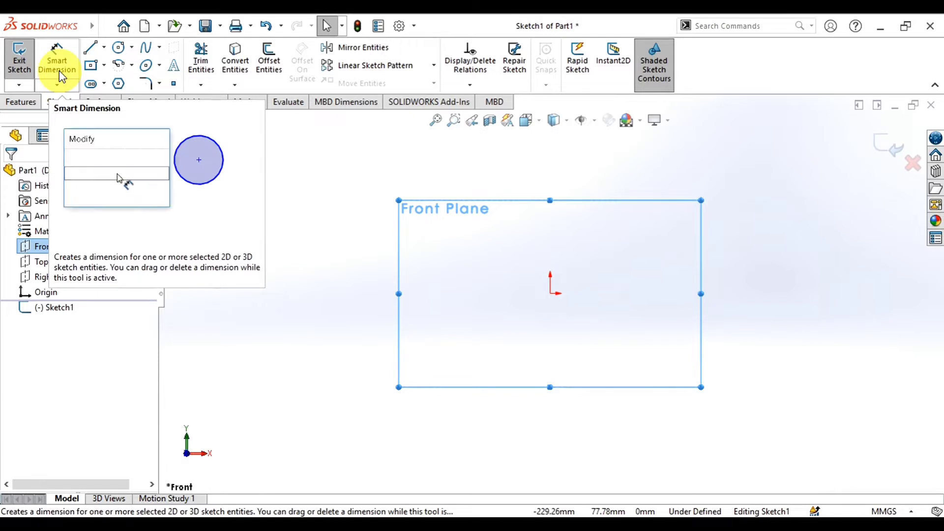
Step: Draw a horizontal line from the origin to the right
click(104, 47)
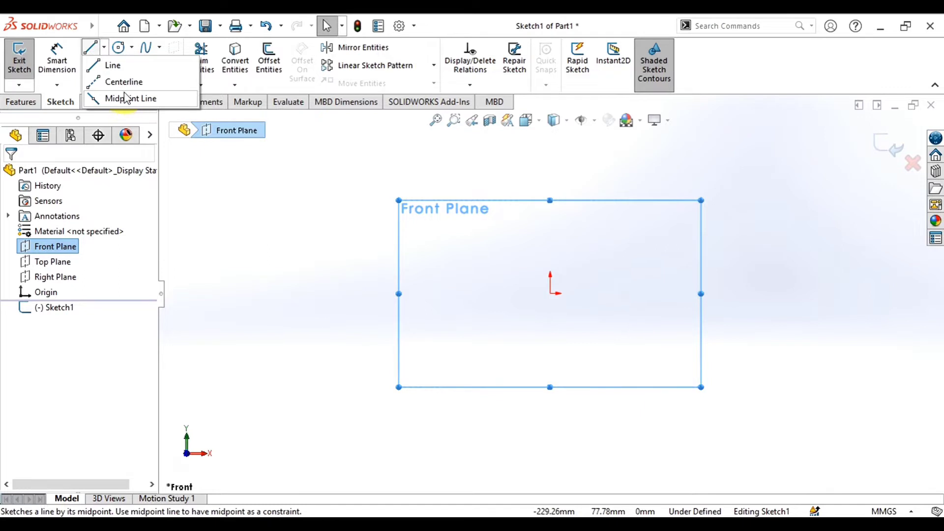
click(119, 67)
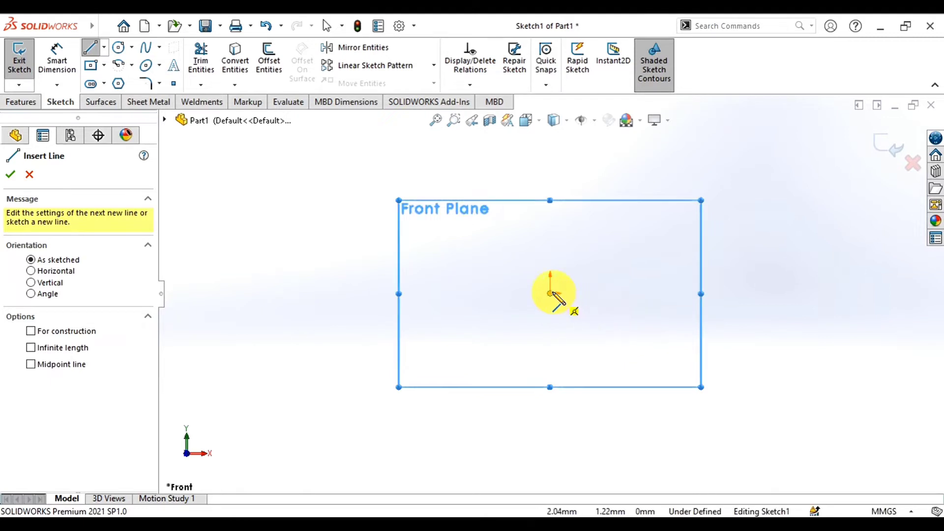
click(551, 293)
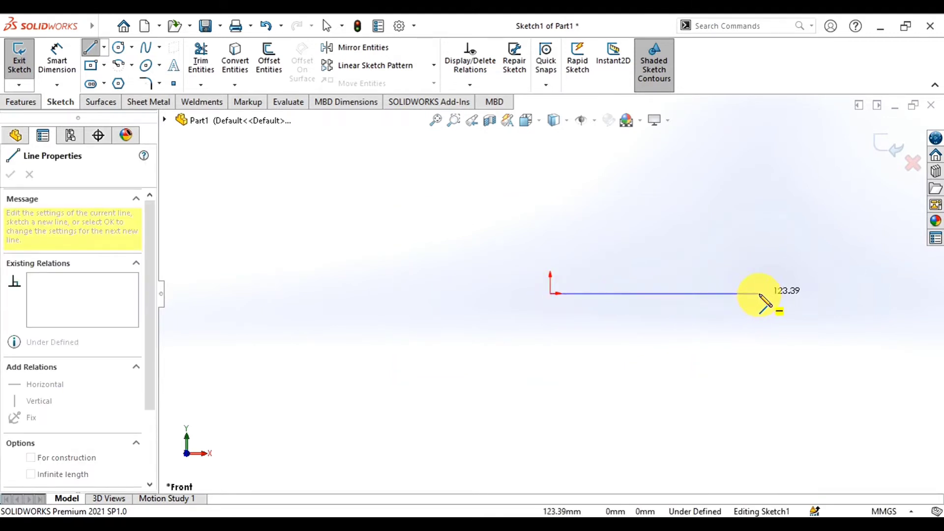
click(760, 294)
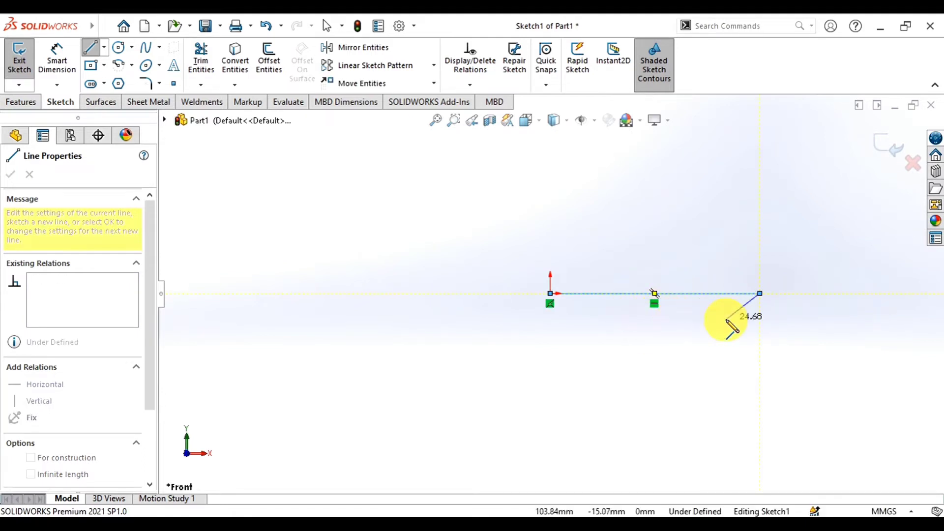
right_click(727, 320)
click(759, 337)
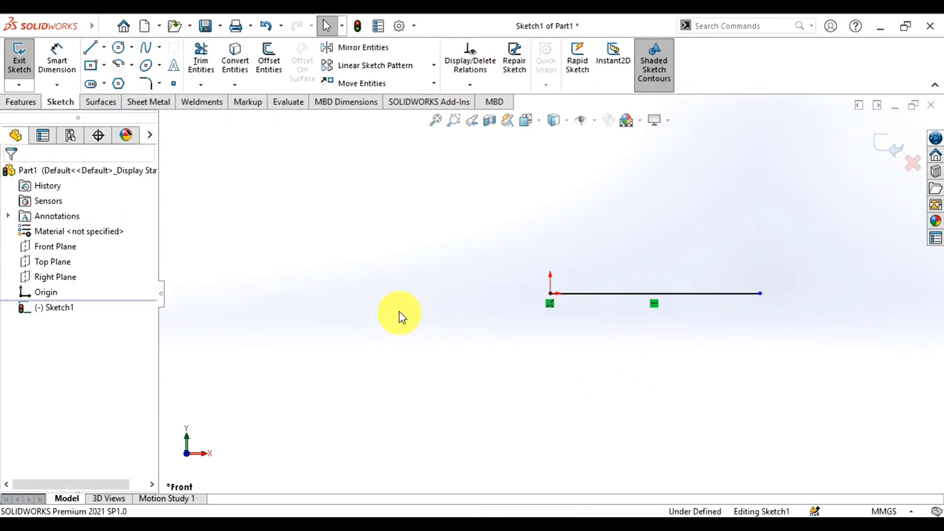
Step: Draw a vertical line straight down from the origin
right_drag(399, 314, 346, 314)
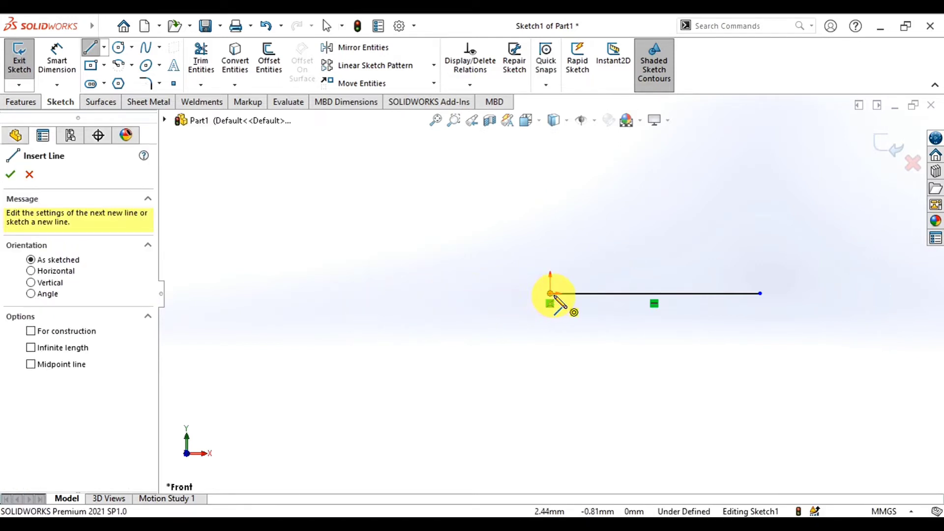
click(553, 296)
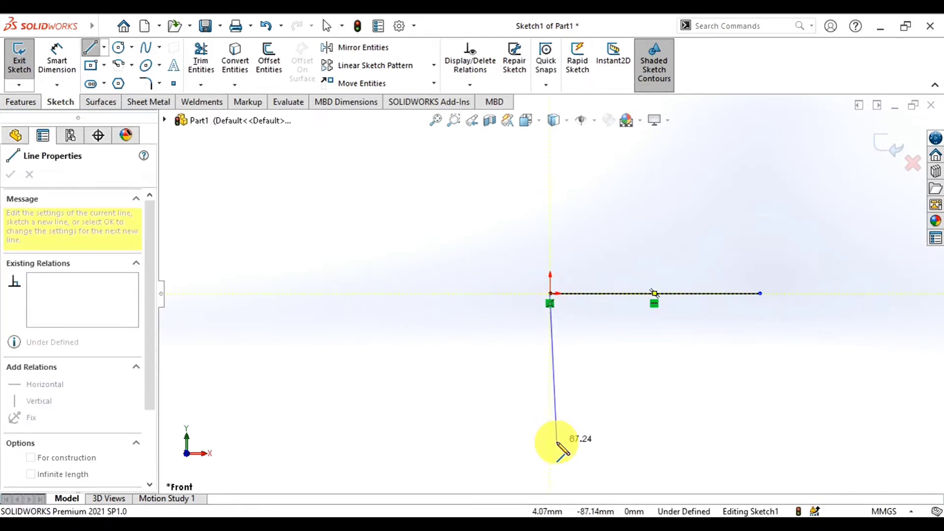
click(550, 441)
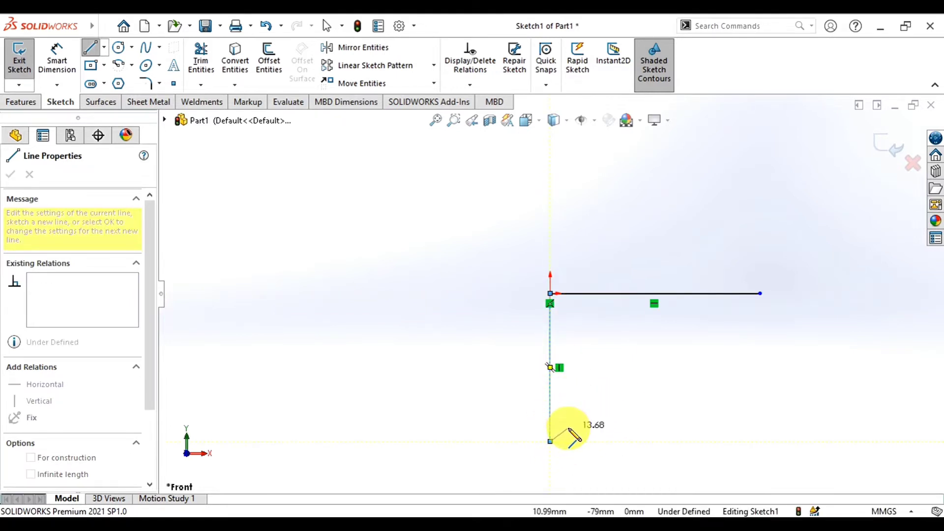
right_click(565, 432)
click(600, 368)
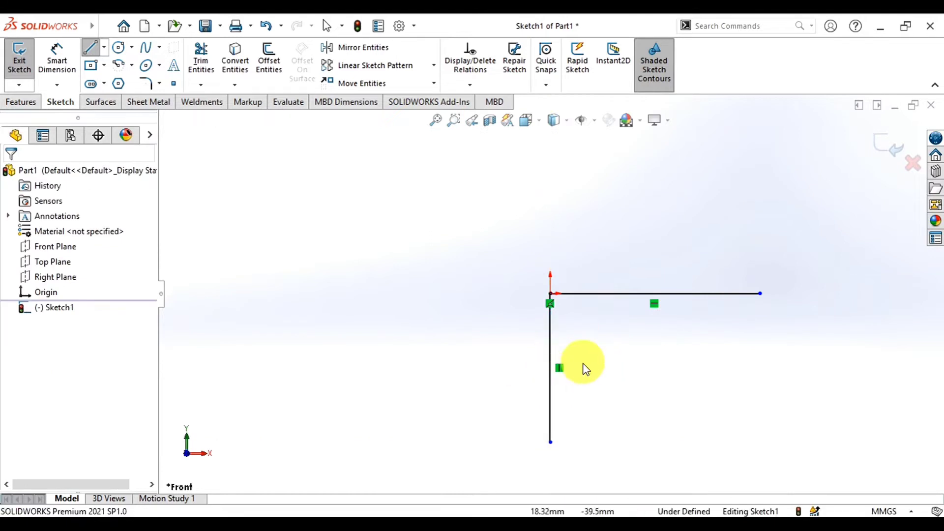
Step: Draw a diagonal line from the origin up and to the right
right_click(424, 249)
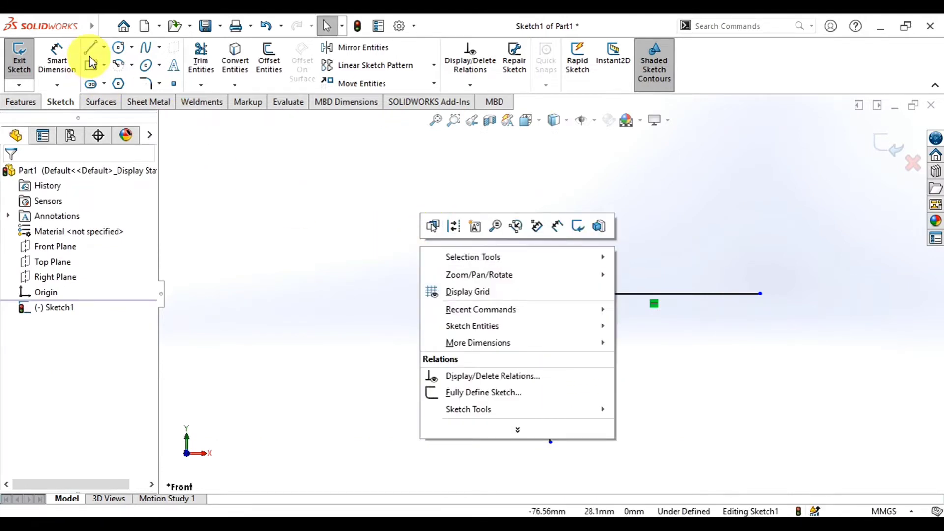
click(330, 262)
key(l)
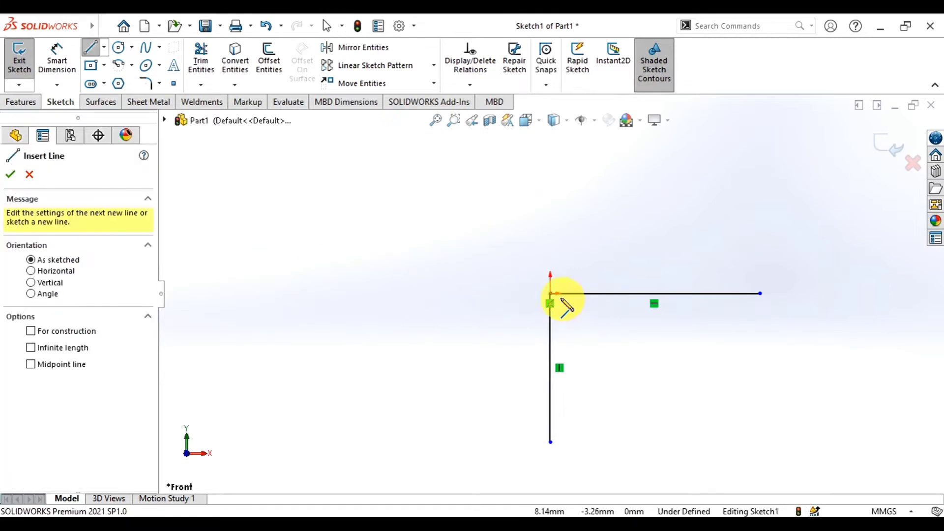
click(551, 293)
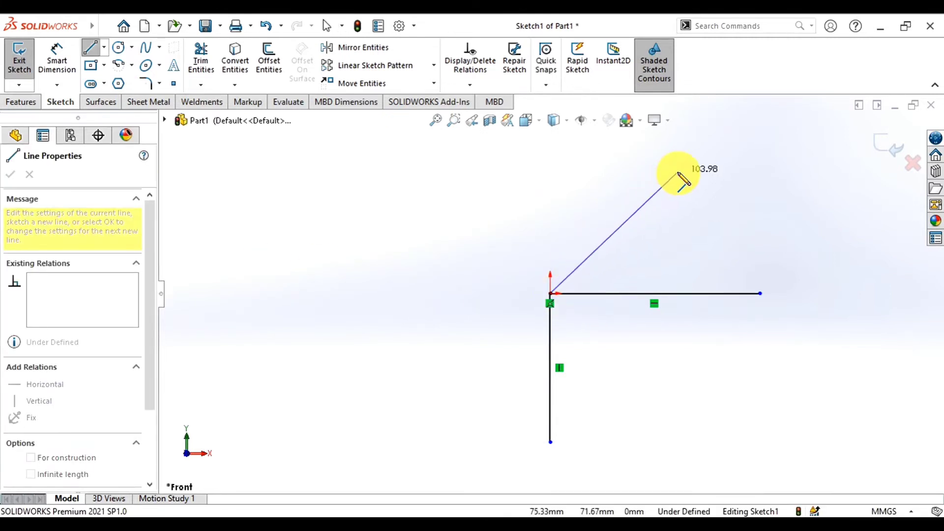
click(678, 172)
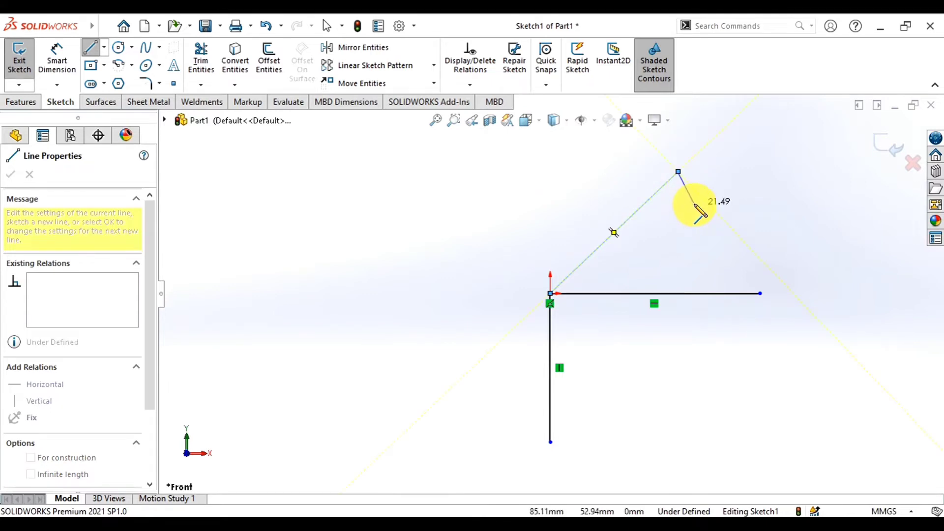
right_click(696, 205)
click(726, 219)
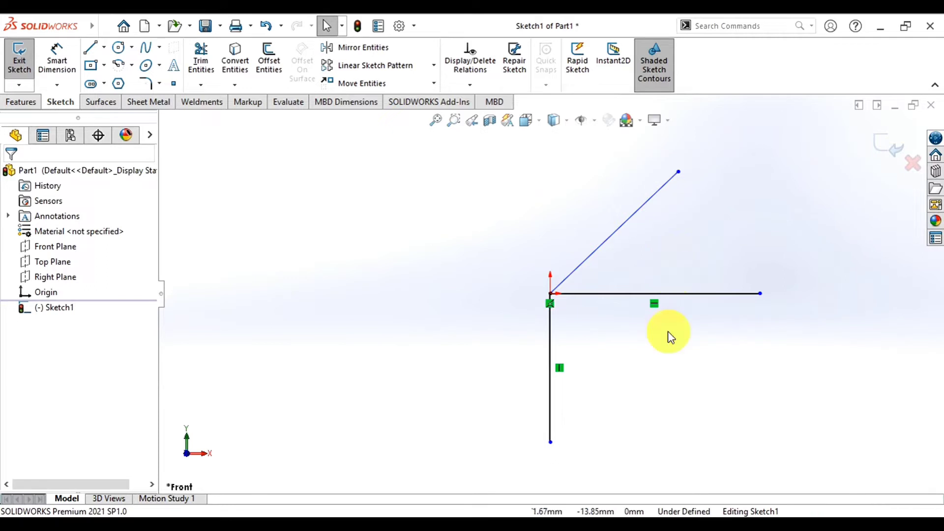
Step: Adjust the zoom and bring up the sketch shortcut menu to keep drawing
scroll(695, 391, up, 2)
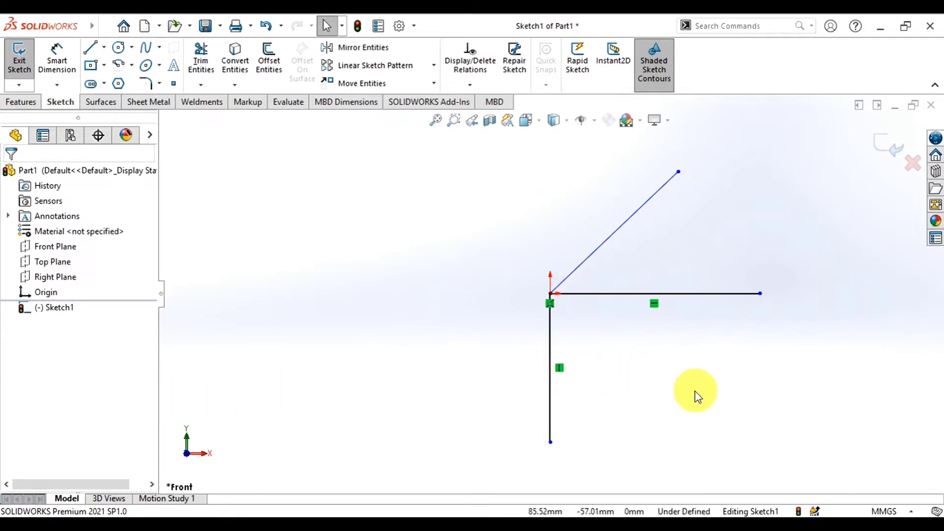
scroll(695, 391, down, 1)
scroll(695, 391, up, 1)
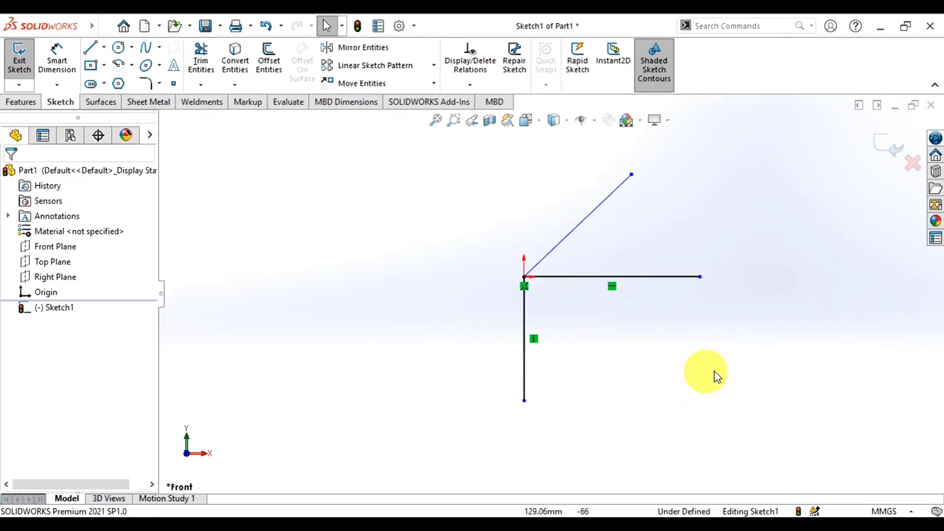
right_drag(717, 376, 624, 382)
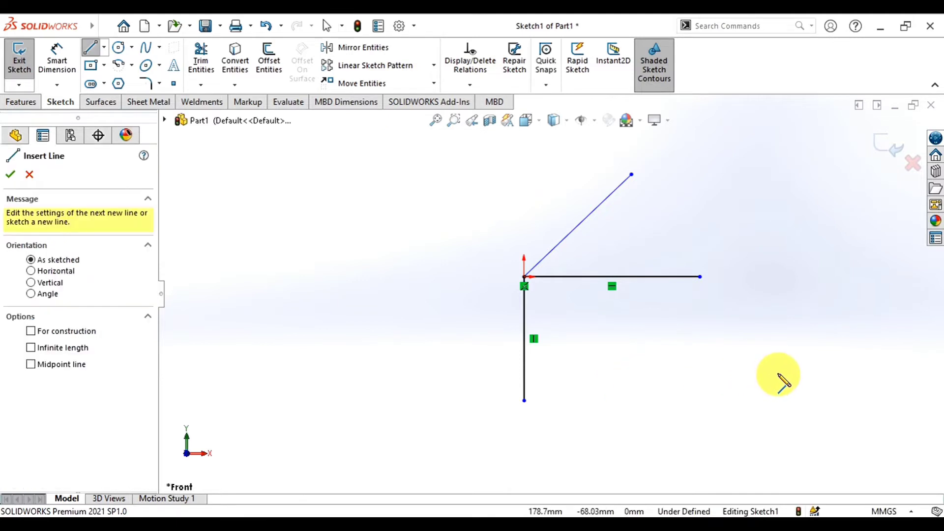
scroll(733, 430, up, 1)
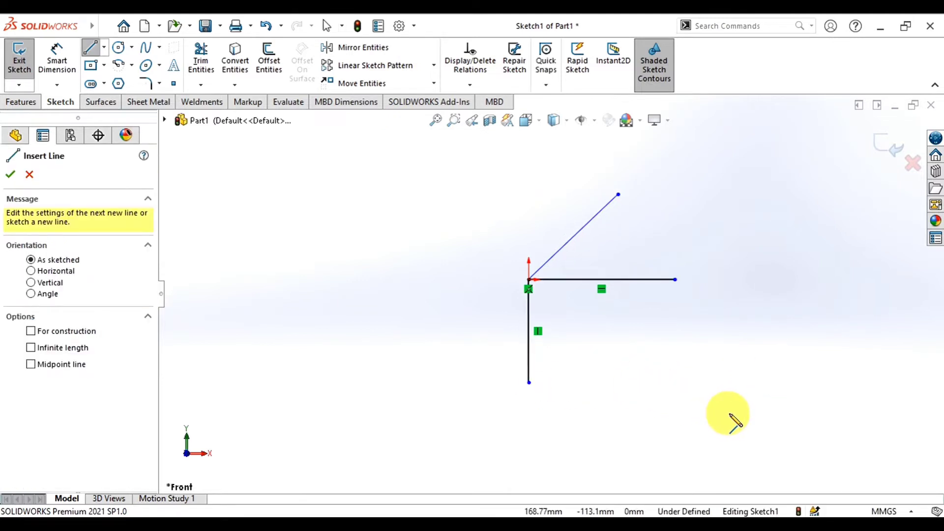
scroll(733, 430, down, 2)
scroll(733, 431, up, 3)
scroll(658, 404, up, 1)
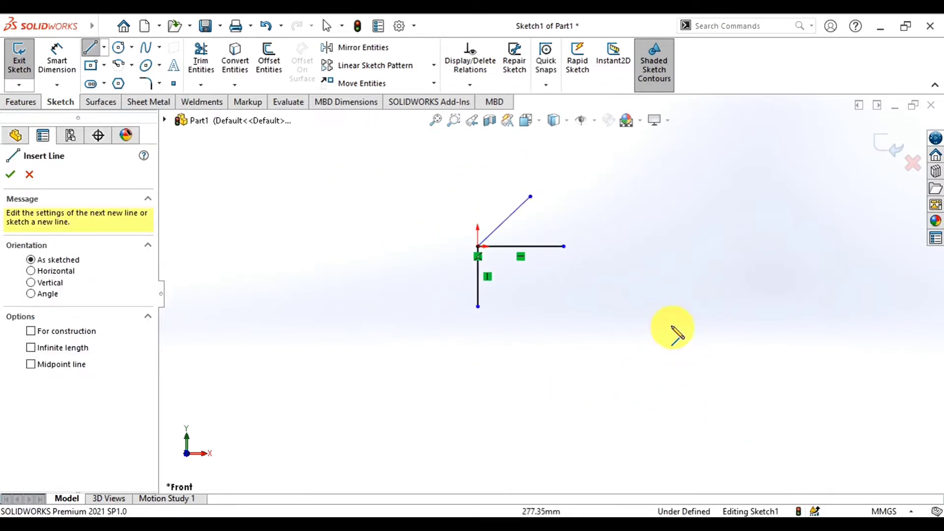
right_click(672, 328)
Step: Draw a separate line sloping down-right, to the right of the origin
click(672, 280)
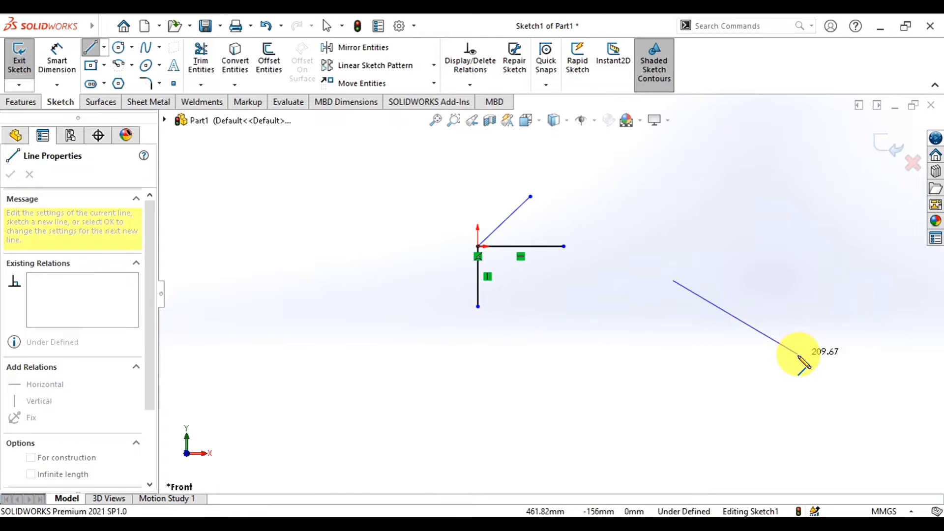
click(798, 355)
right_click(832, 340)
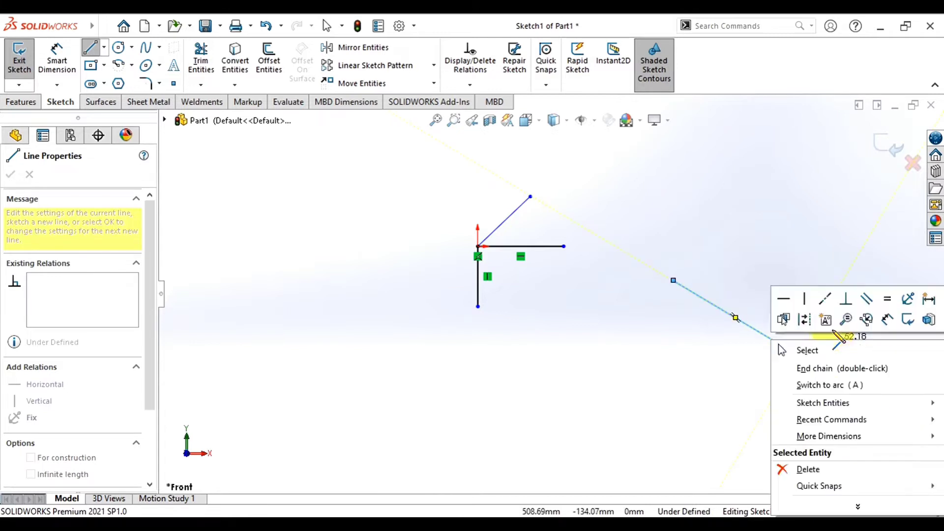
click(805, 352)
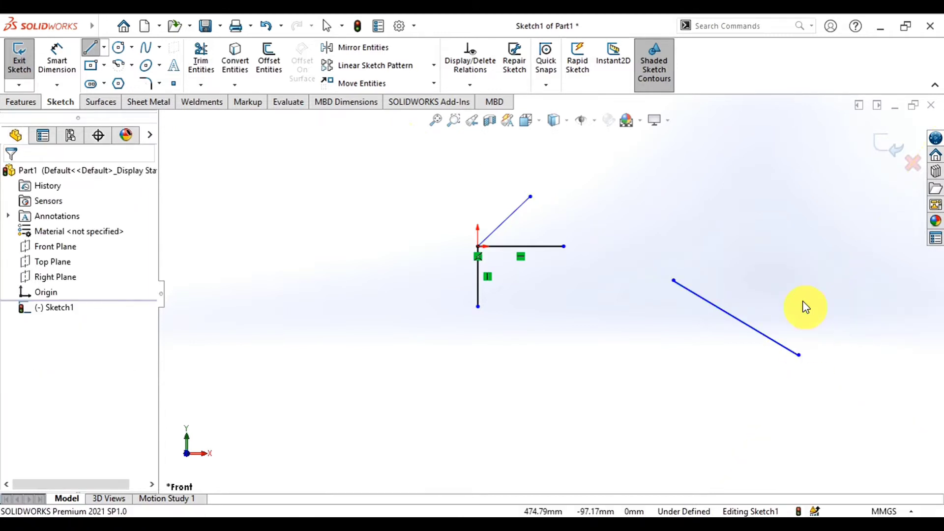
Step: Draw a second slanted line above the first, then select the upper line
key(l)
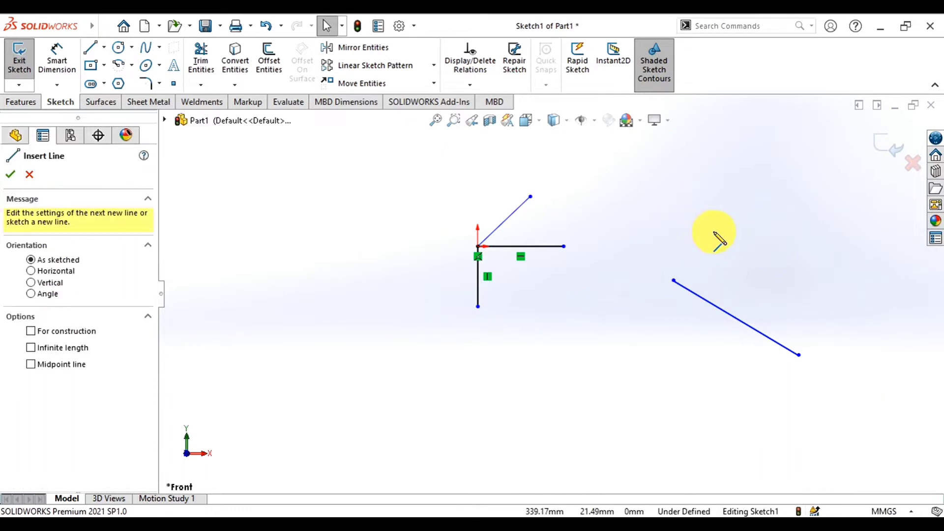
click(710, 228)
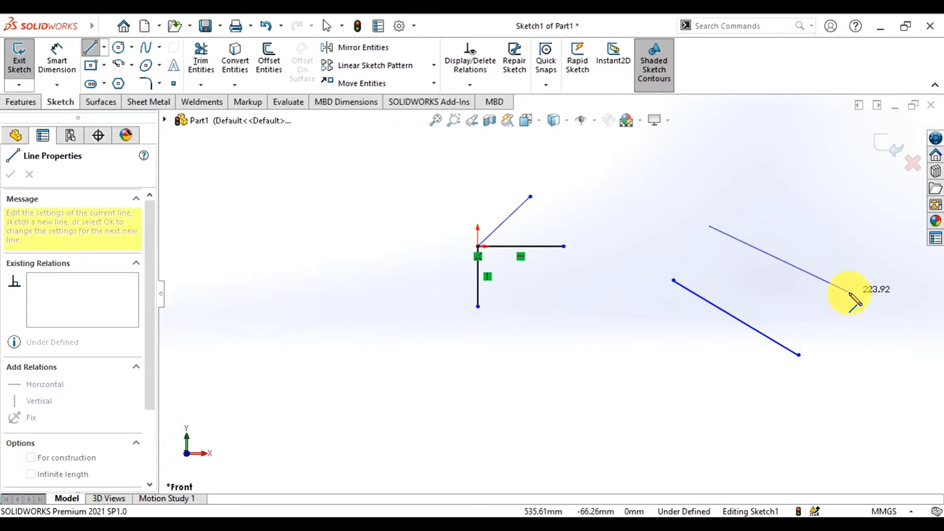
click(850, 292)
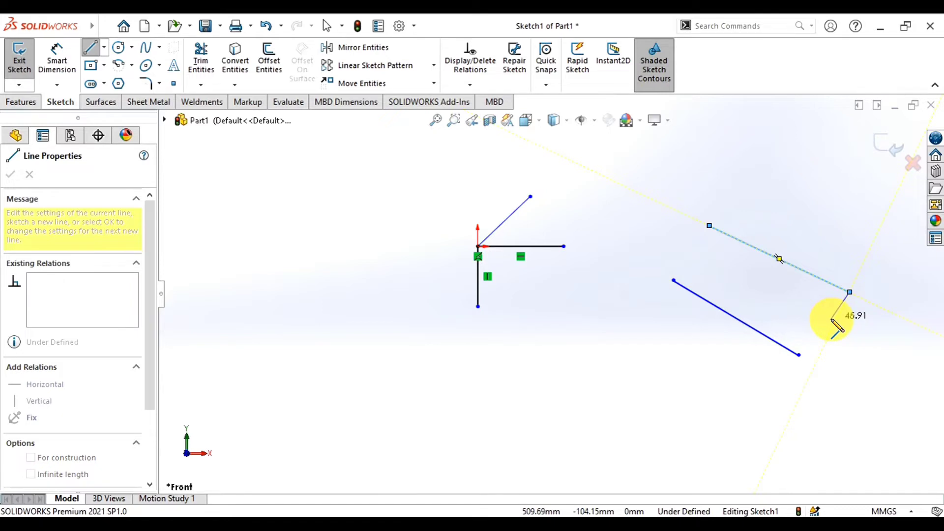
key(Escape)
key(Escape)
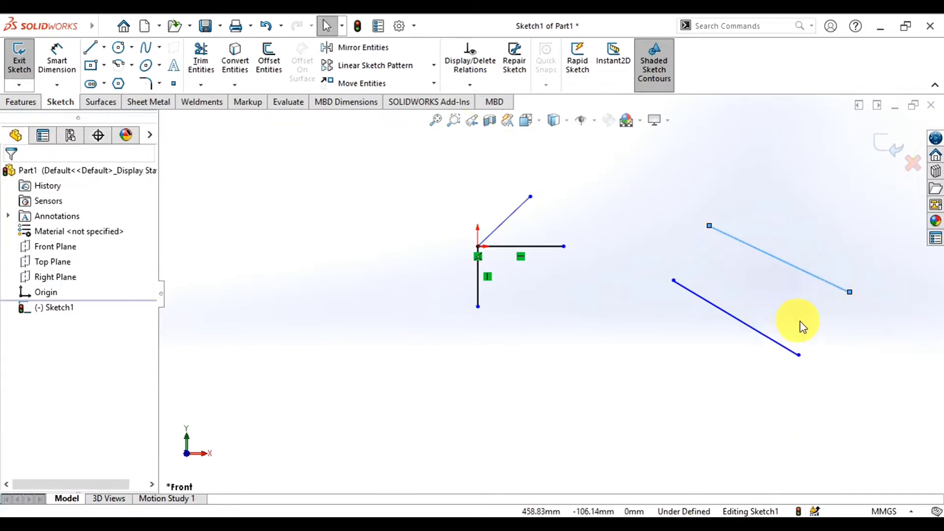
scroll(718, 261, up, 1)
scroll(709, 270, down, 2)
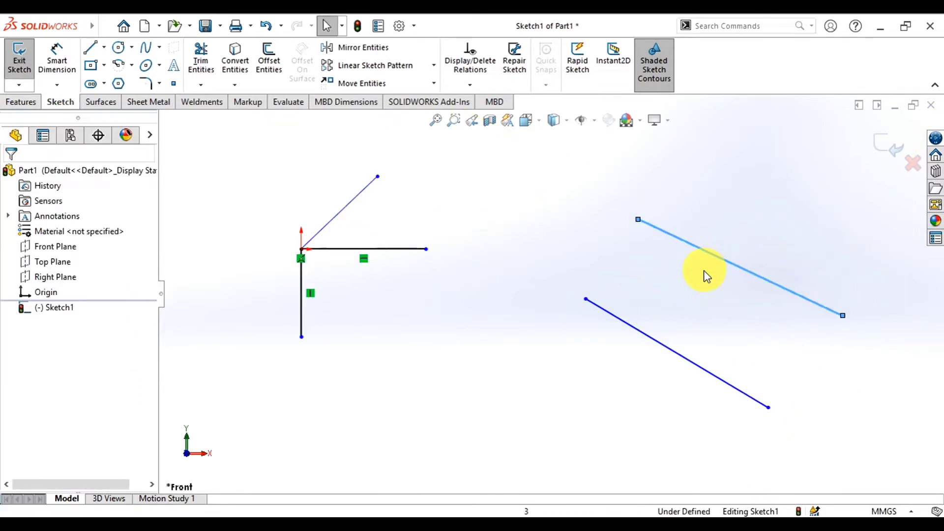
scroll(689, 290, down, 2)
scroll(690, 289, up, 4)
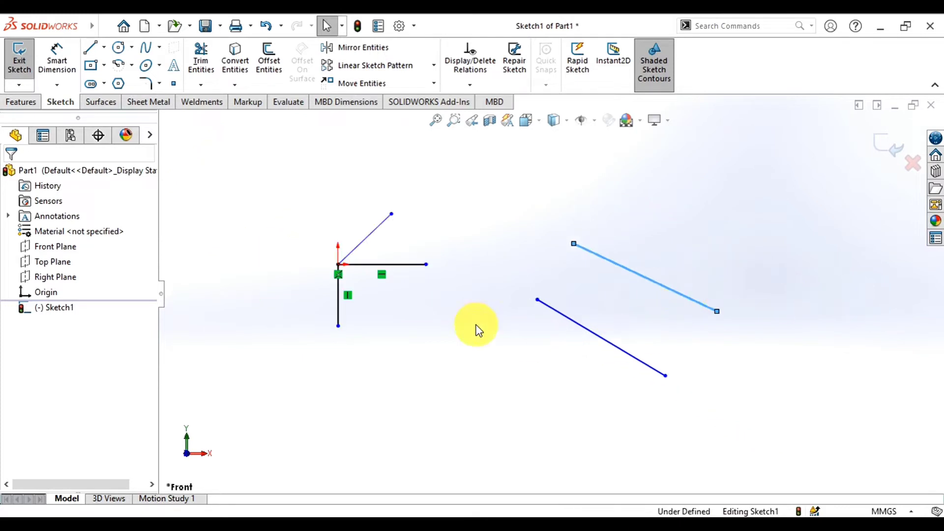
scroll(531, 317, up, 1)
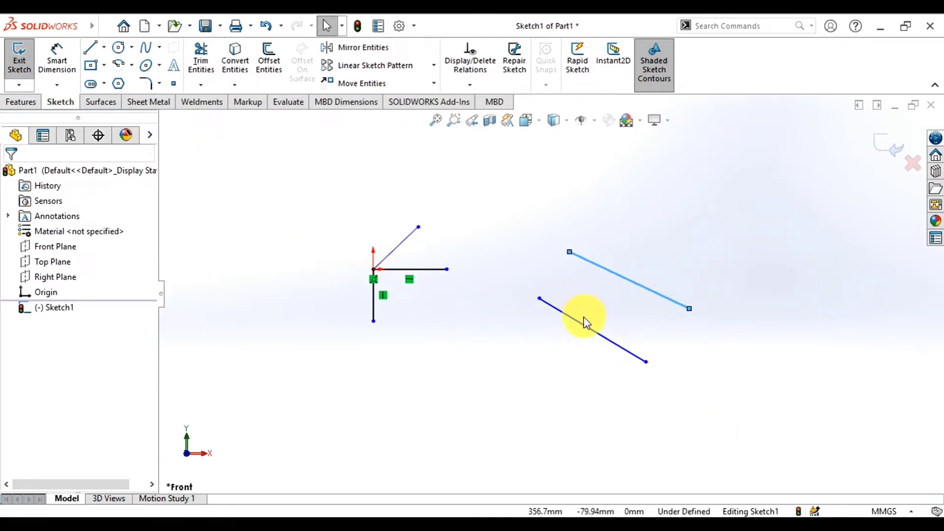
key(Escape)
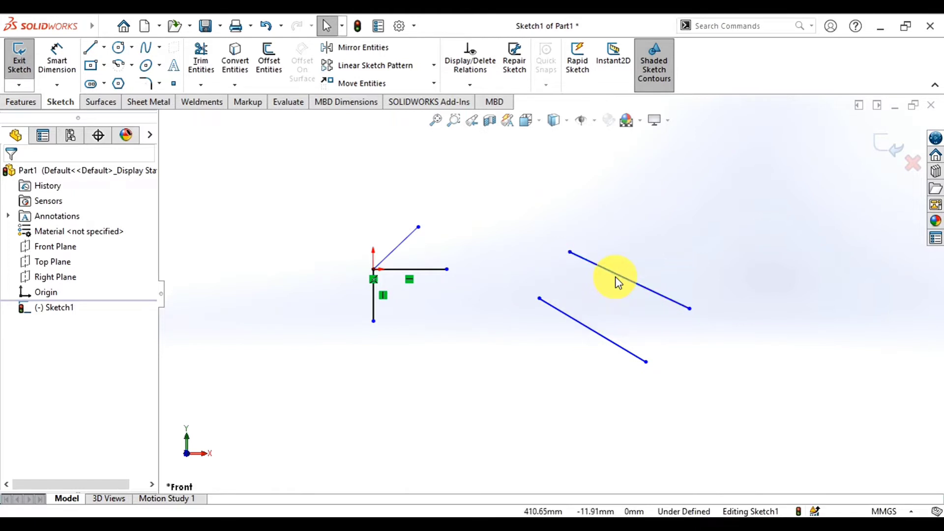
click(619, 276)
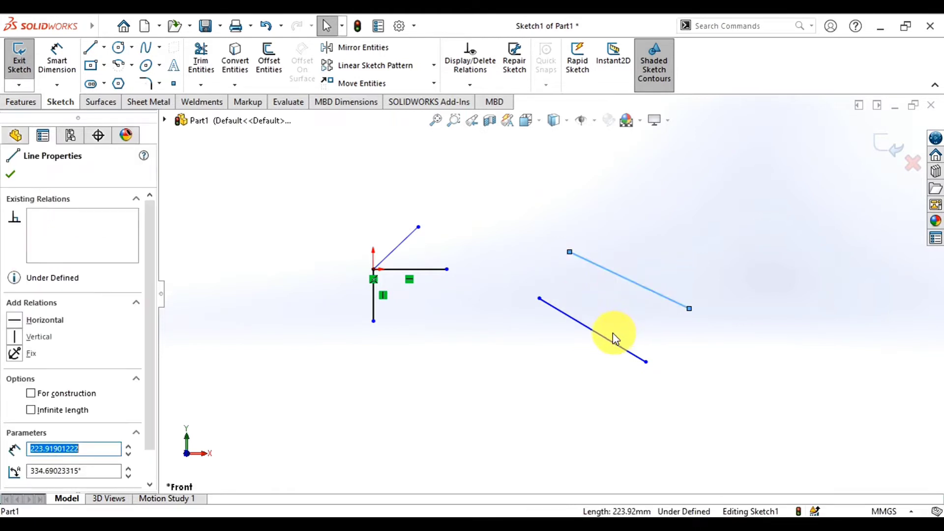
Step: Add an Equal relation between the two slanted lines, then deselect them
ctrl+click(592, 334)
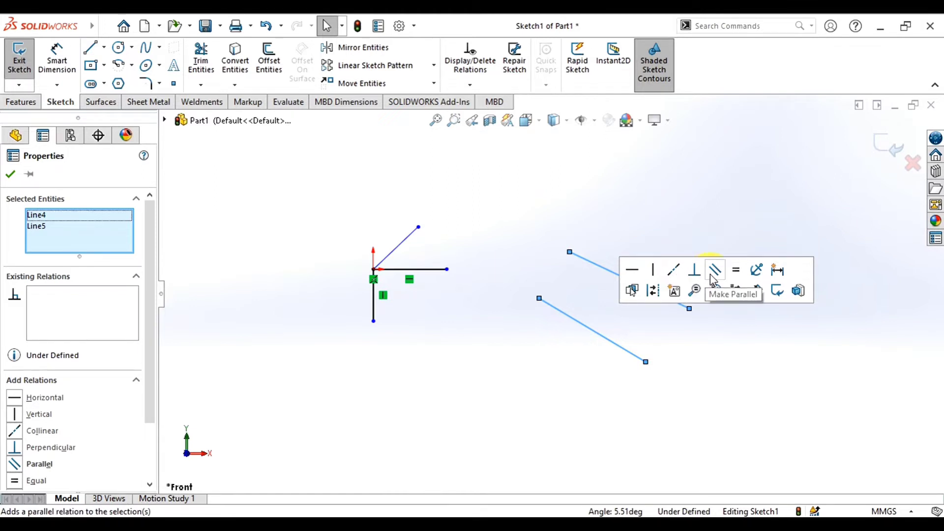
click(737, 271)
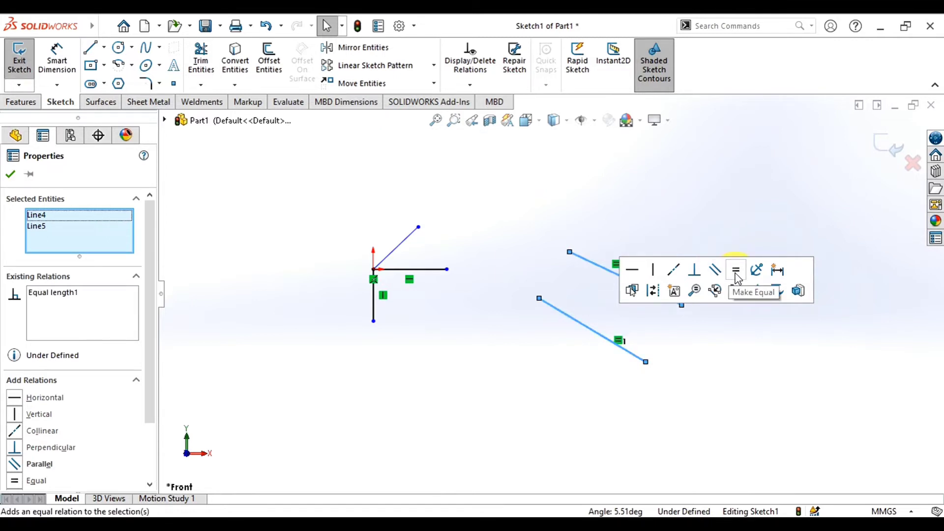
click(741, 210)
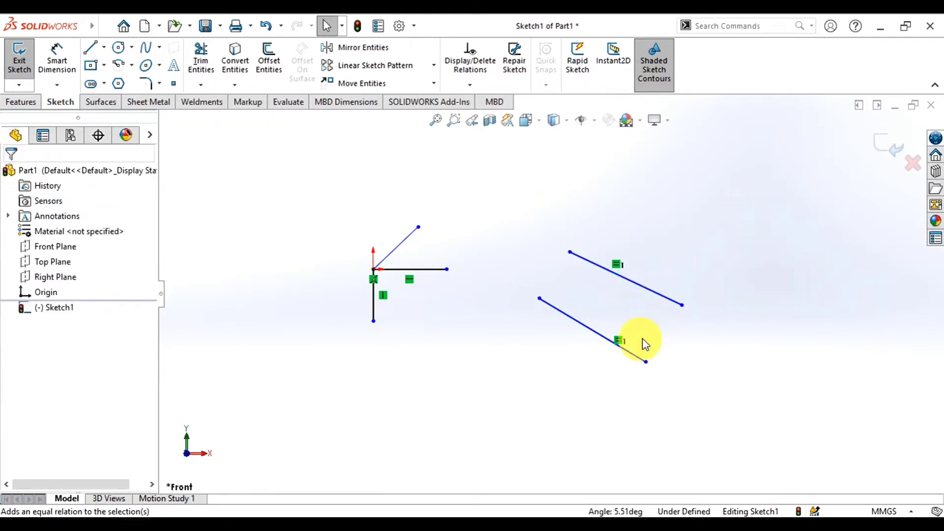
key(f)
scroll(619, 355, down, 1)
scroll(601, 320, down, 2)
scroll(548, 326, down, 2)
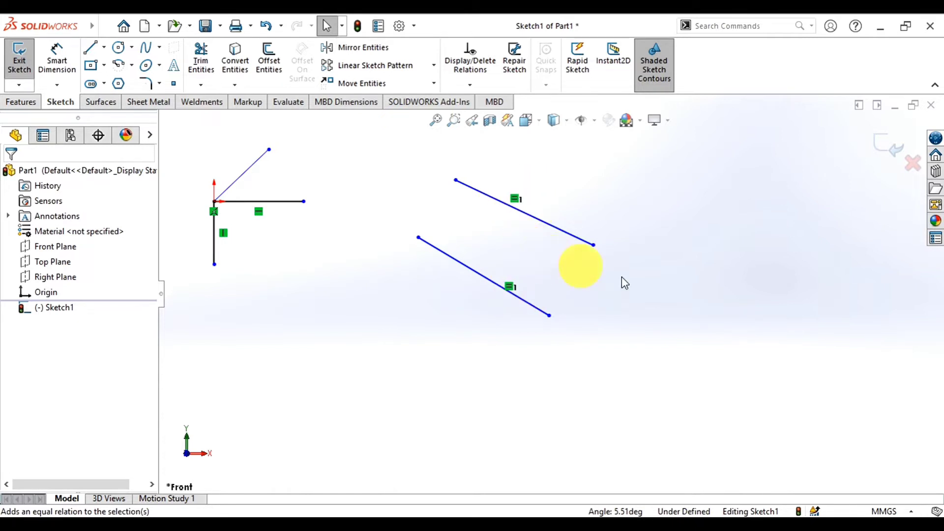
right_drag(687, 288, 674, 212)
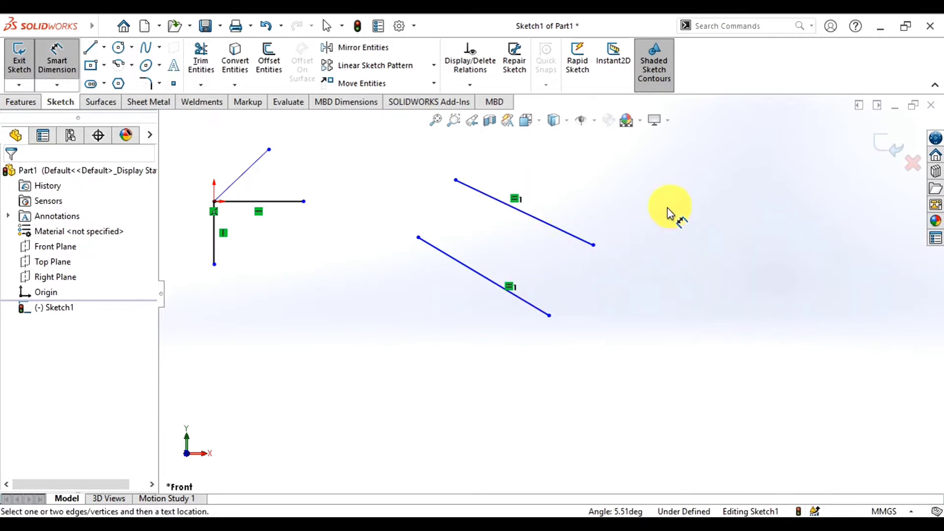
Step: Dimension the upper slanted line to a length of 200 mm
click(568, 234)
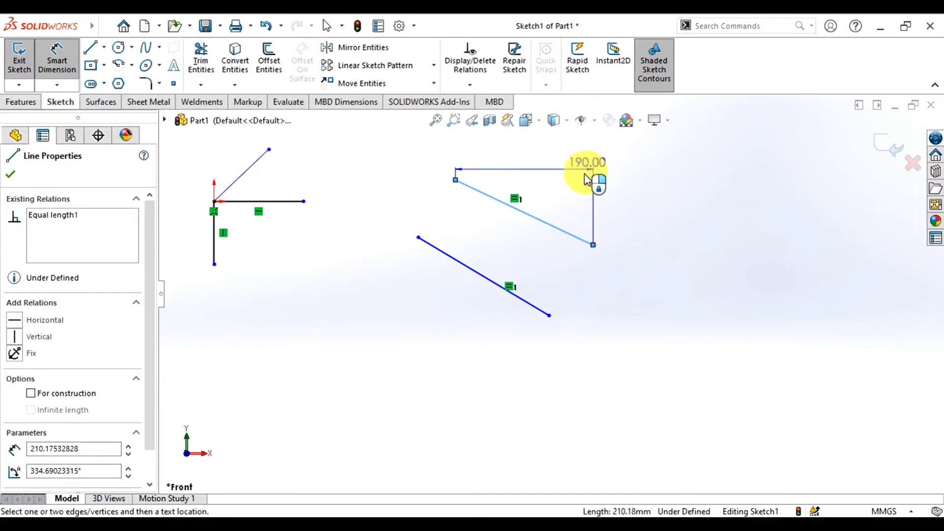
click(601, 167)
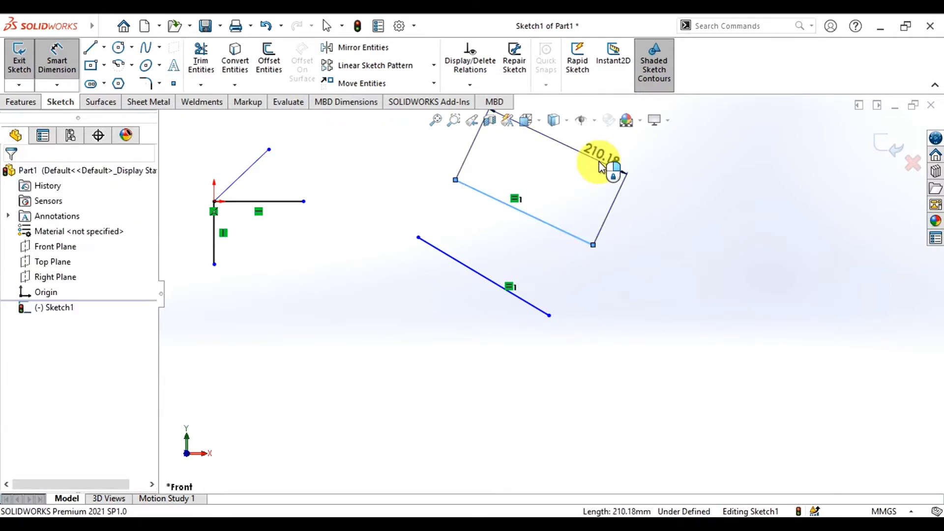
text(2)
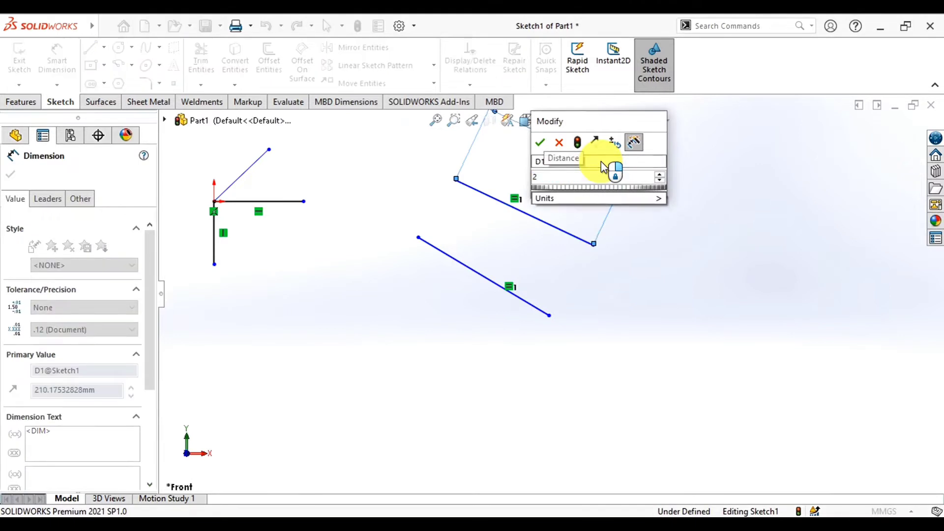
text(00)
key(Return)
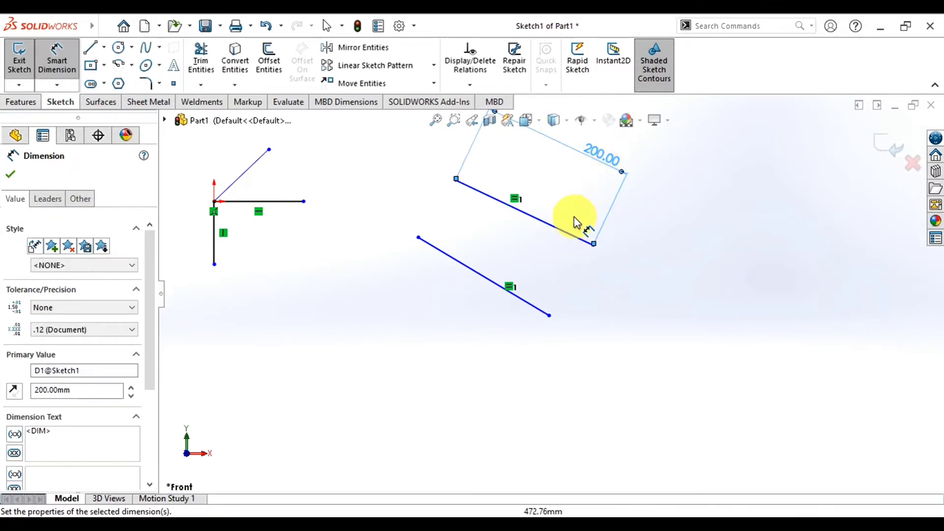
scroll(499, 394, down, 2)
scroll(498, 384, up, 2)
scroll(507, 350, up, 3)
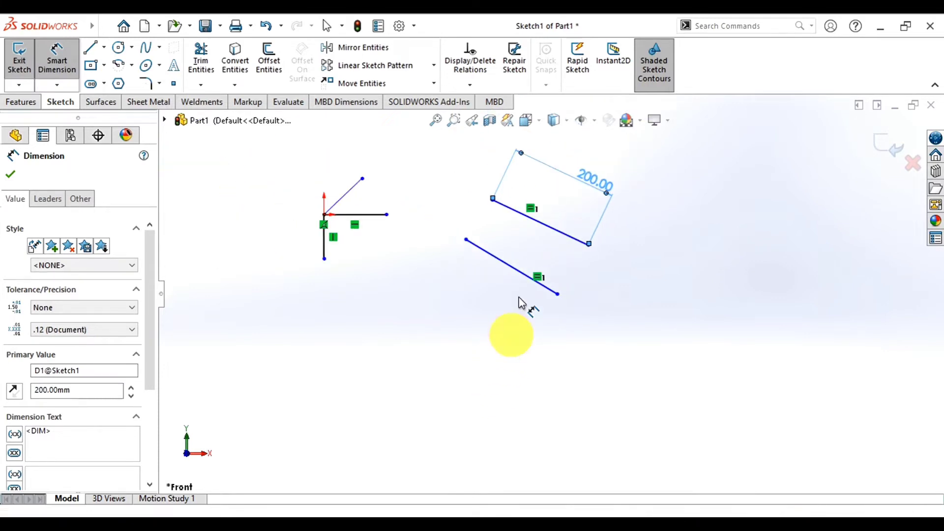
Step: Cancel dimensioning the lower line and select both slanted lines
click(499, 261)
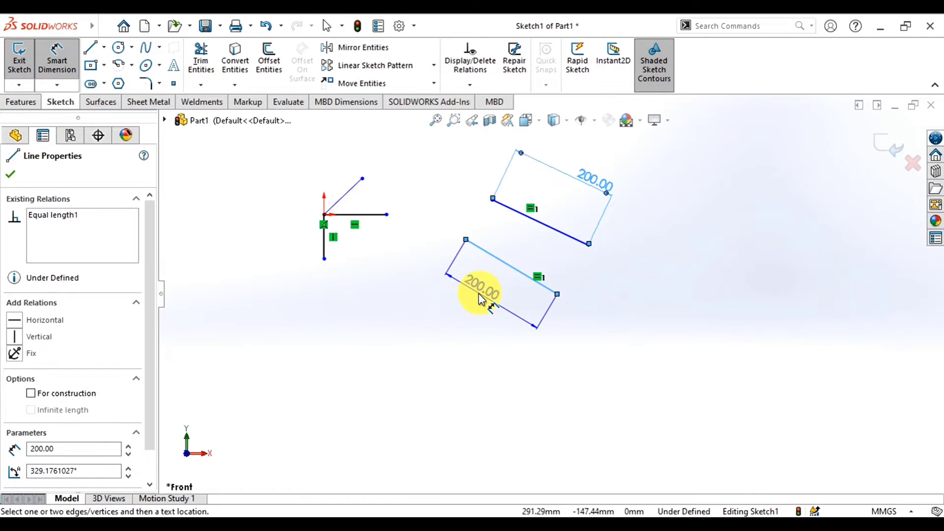
key(Escape)
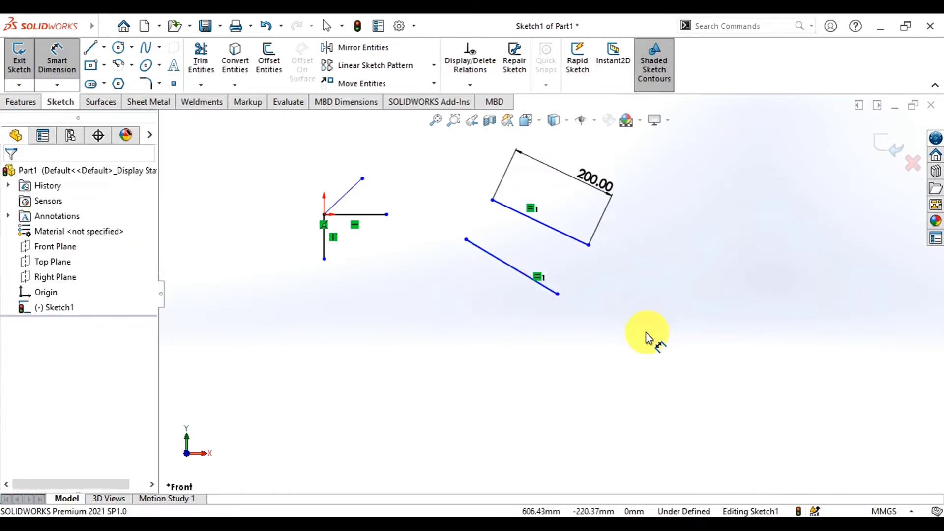
right_drag(647, 333, 644, 299)
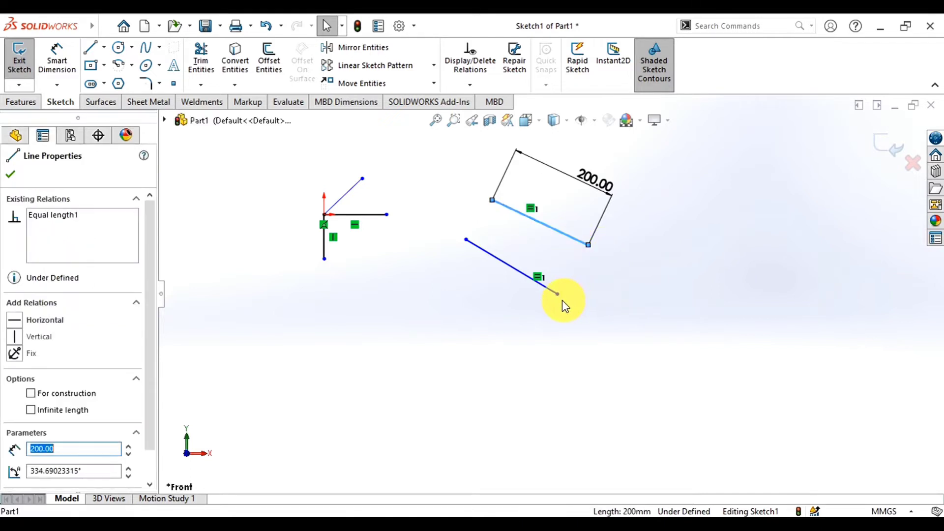
ctrl+click(499, 259)
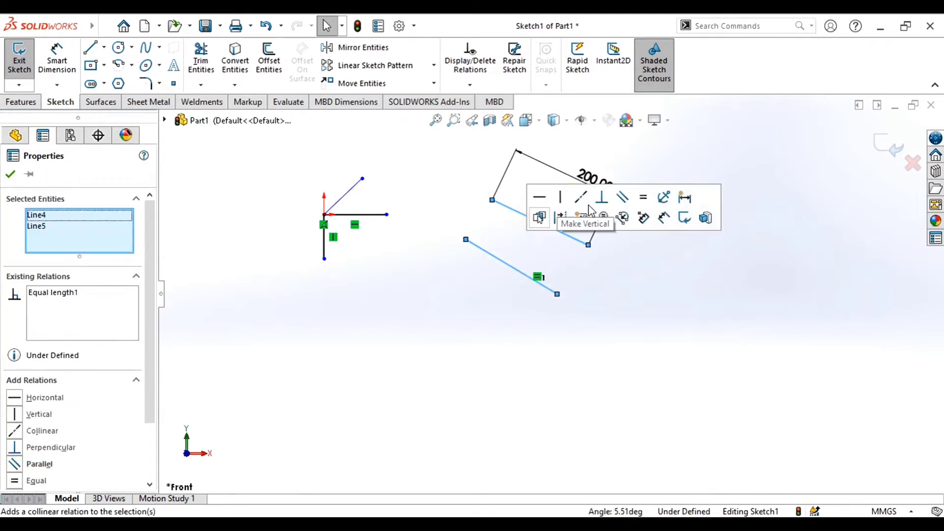
Step: Add a Parallel relation to the two 200 mm slanted lines, then deselect them
click(623, 199)
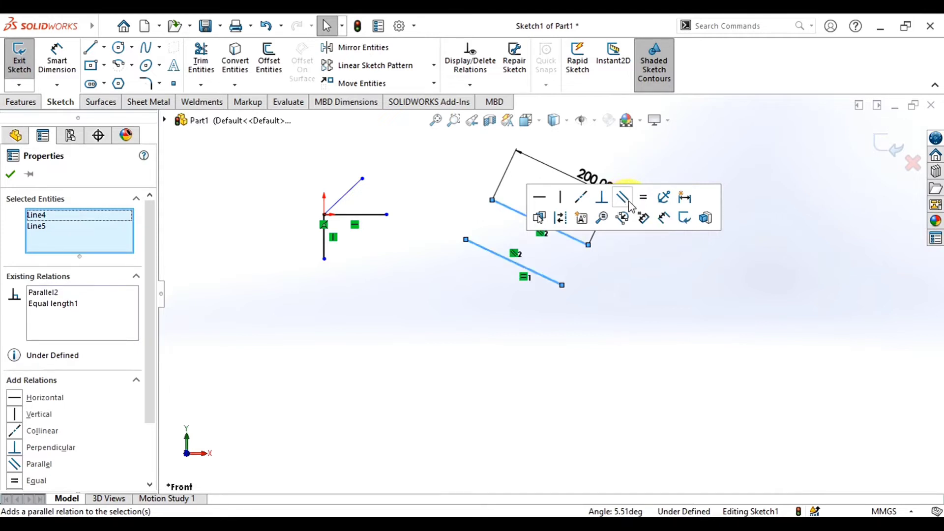
click(674, 294)
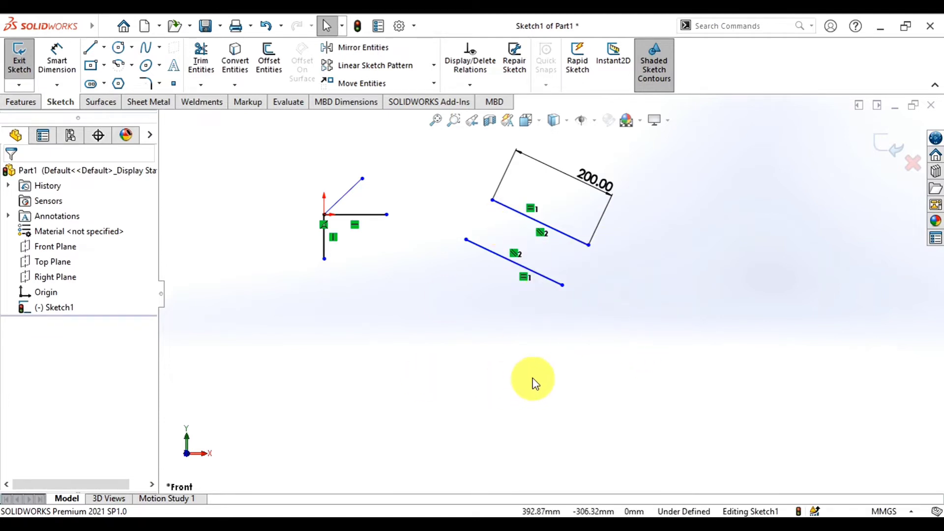
scroll(482, 383, up, 1)
scroll(482, 383, up, 1)
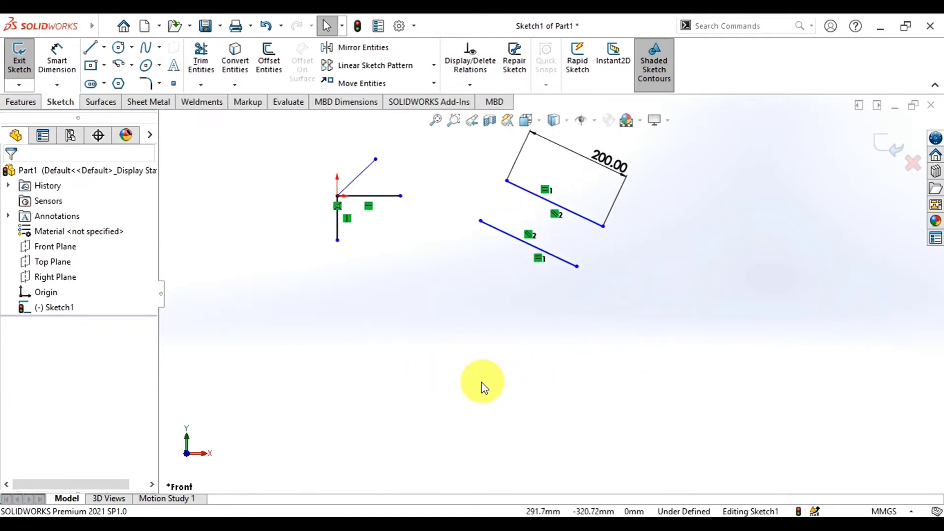
scroll(482, 384, up, 1)
scroll(643, 269, down, 1)
scroll(648, 259, down, 2)
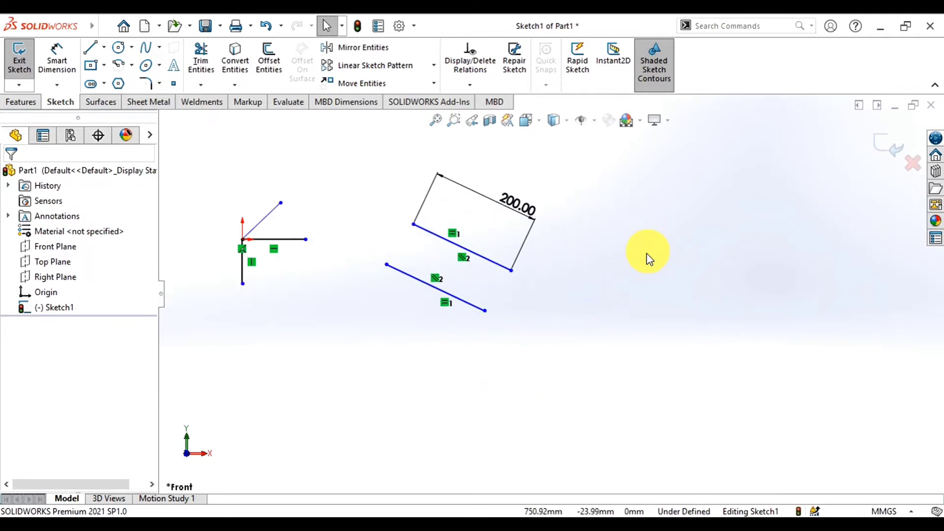
Step: Draw a horizontal line and a steep line ending at its midpoint
click(91, 48)
click(627, 310)
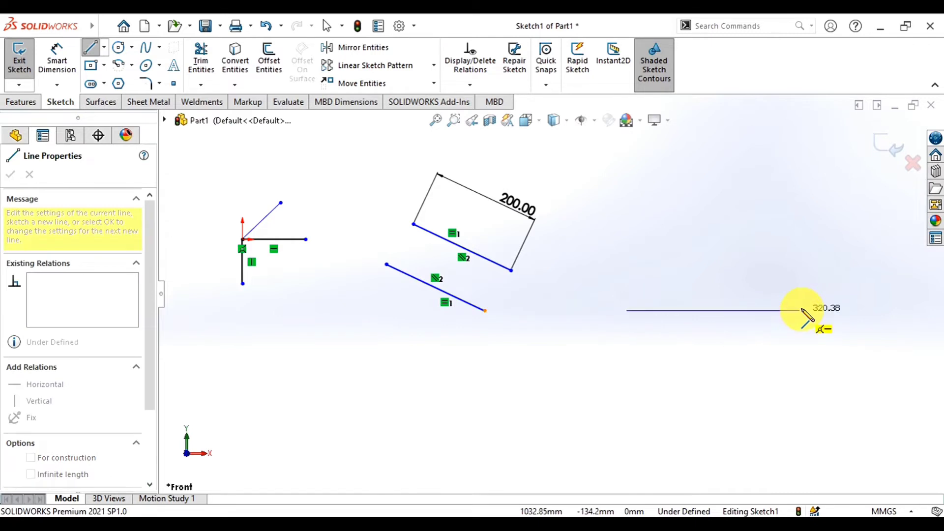
click(818, 311)
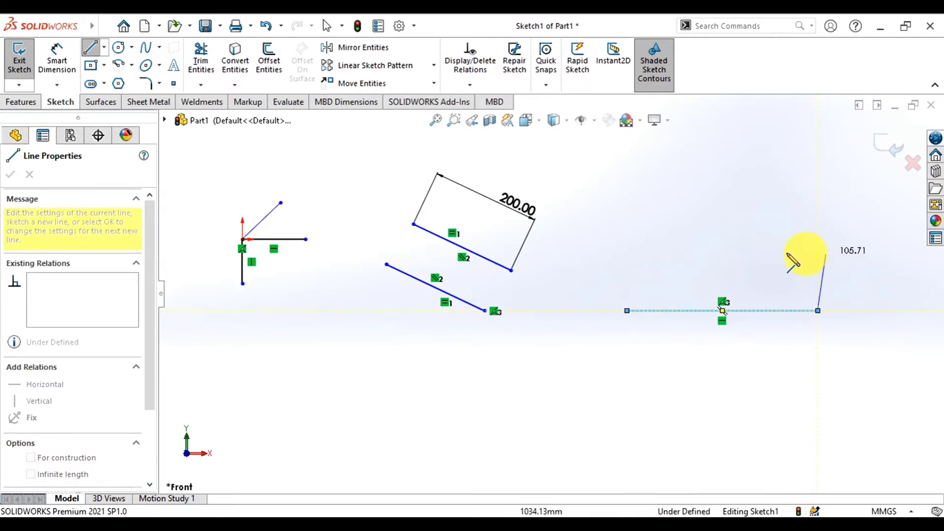
key(Escape)
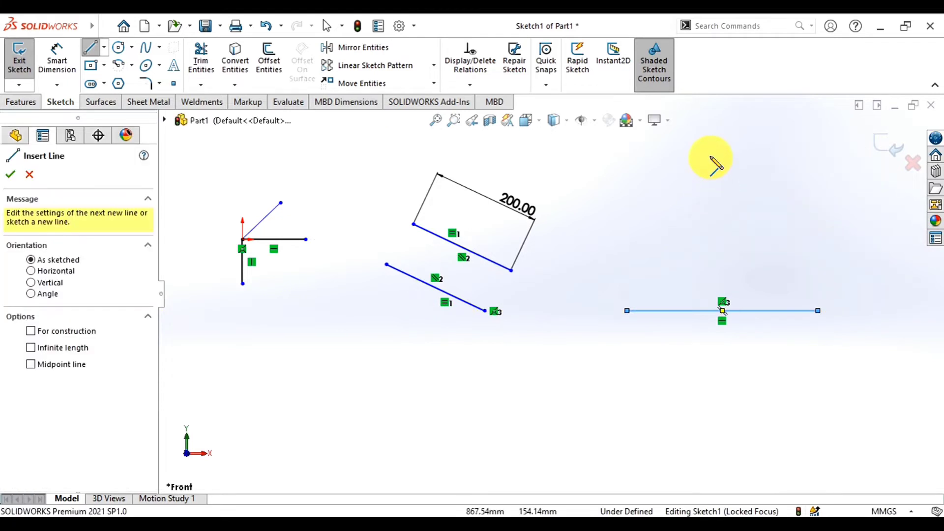
click(710, 157)
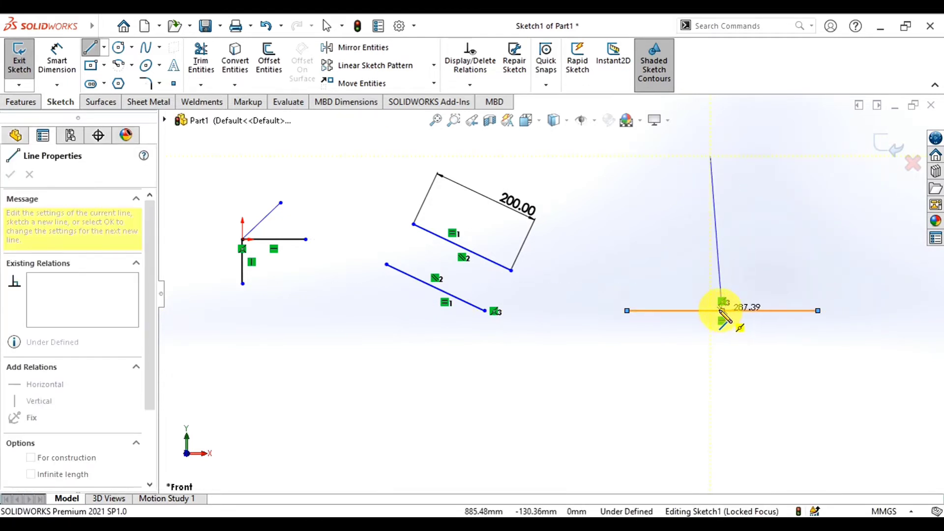
click(722, 311)
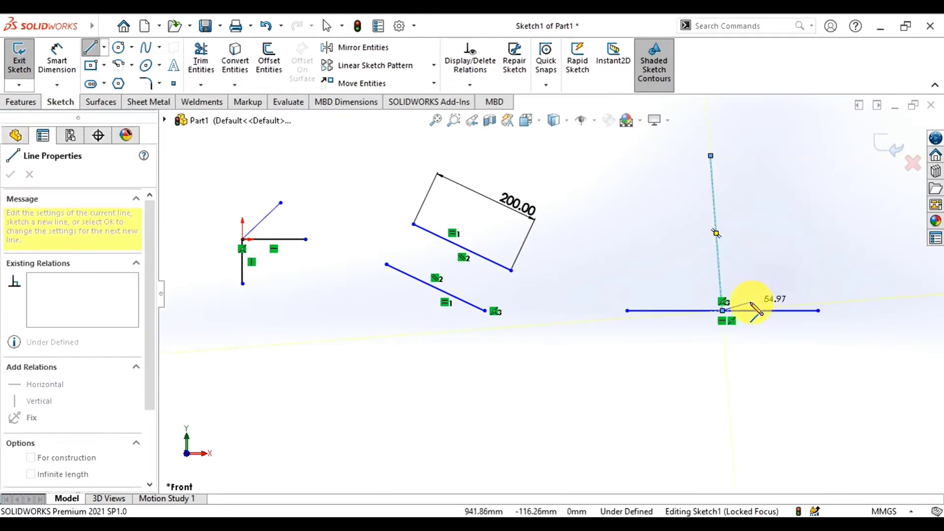
Step: Add an 85.65° angle dimension between the two lines, then delete it
right_drag(815, 270, 807, 157)
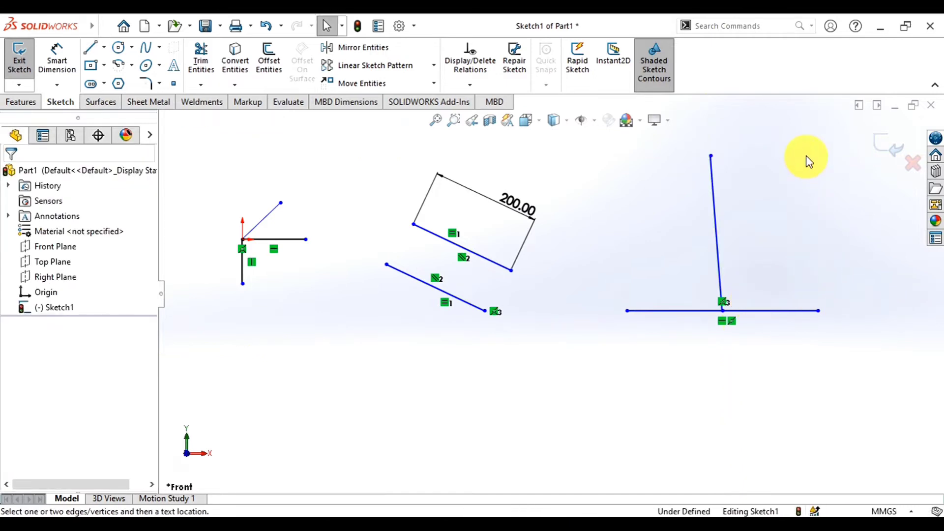
click(698, 311)
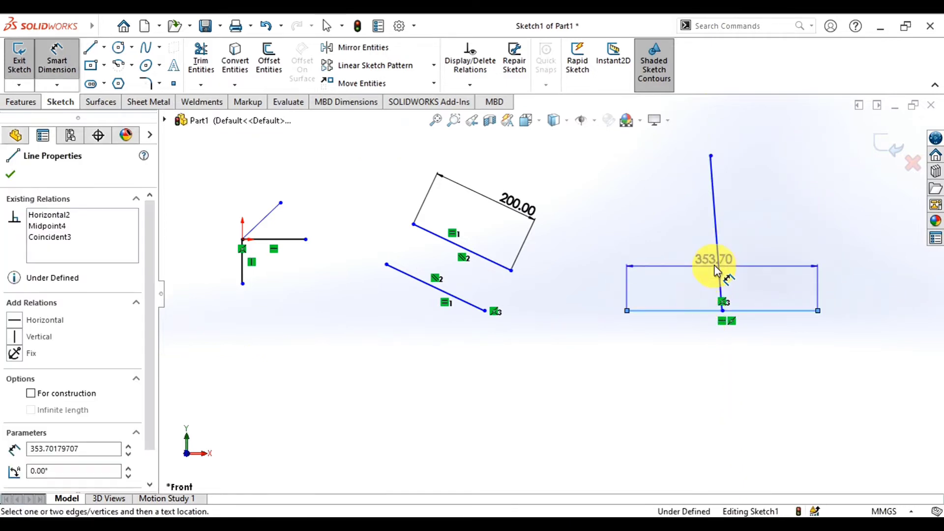
click(715, 263)
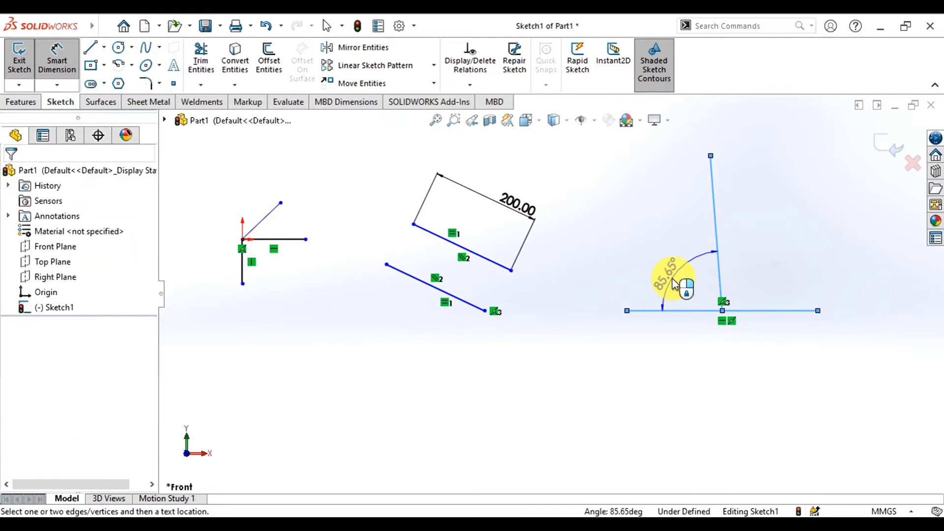
click(667, 294)
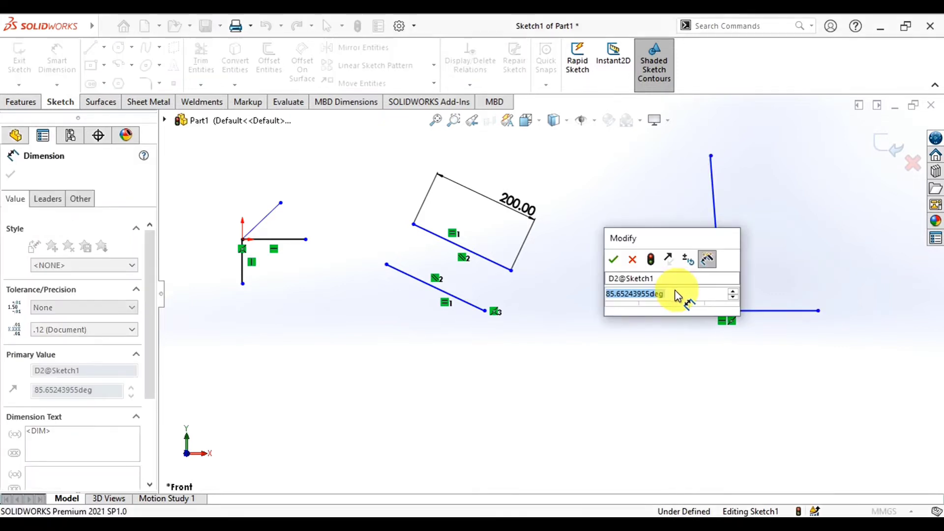
key(Return)
key(Escape)
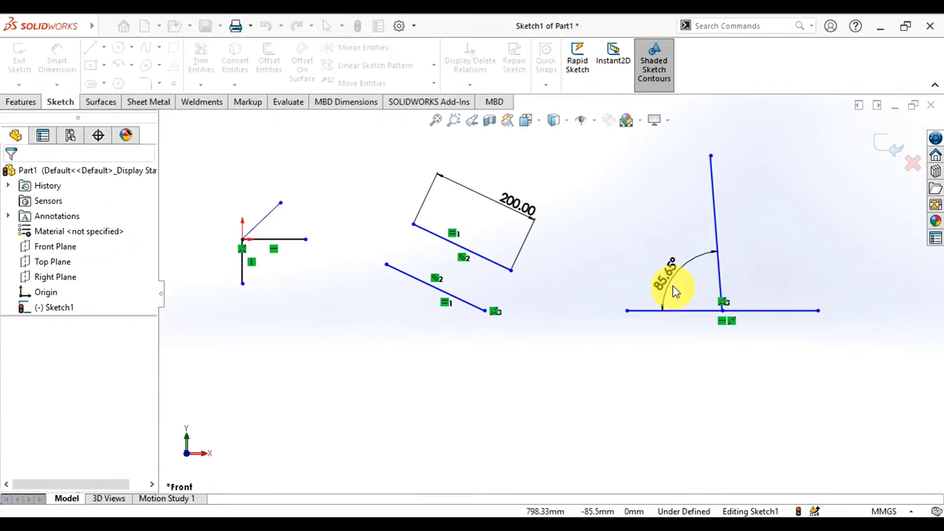
click(675, 277)
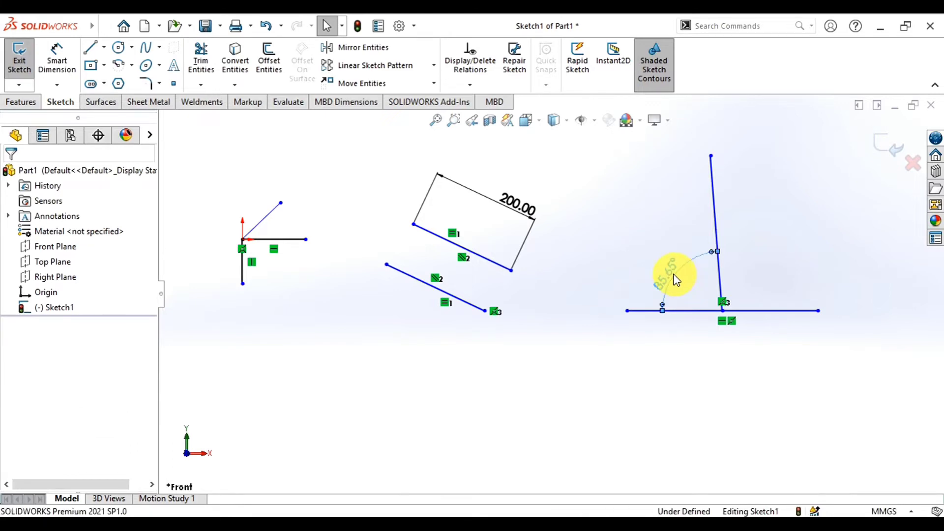
key(Delete)
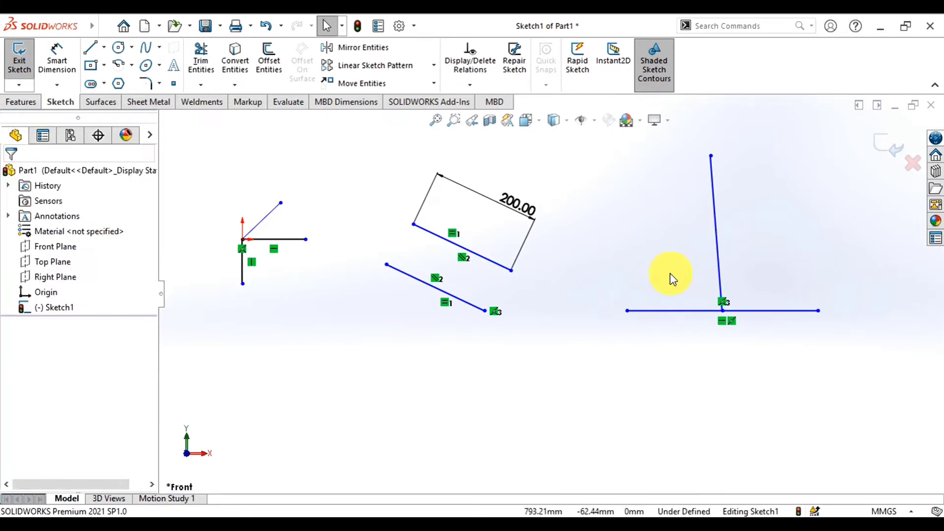
Step: Add a Perpendicular relation between the steep line and the horizontal line below it
click(719, 243)
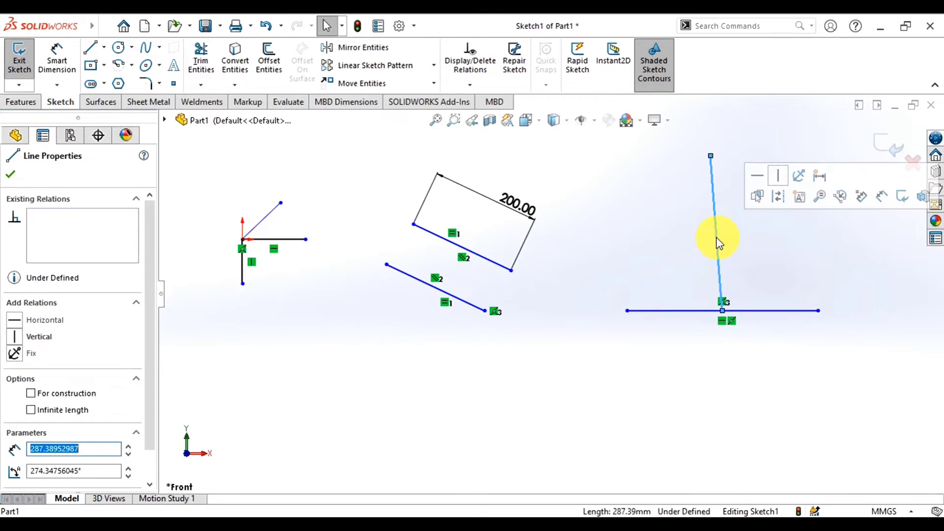
ctrl+click(690, 311)
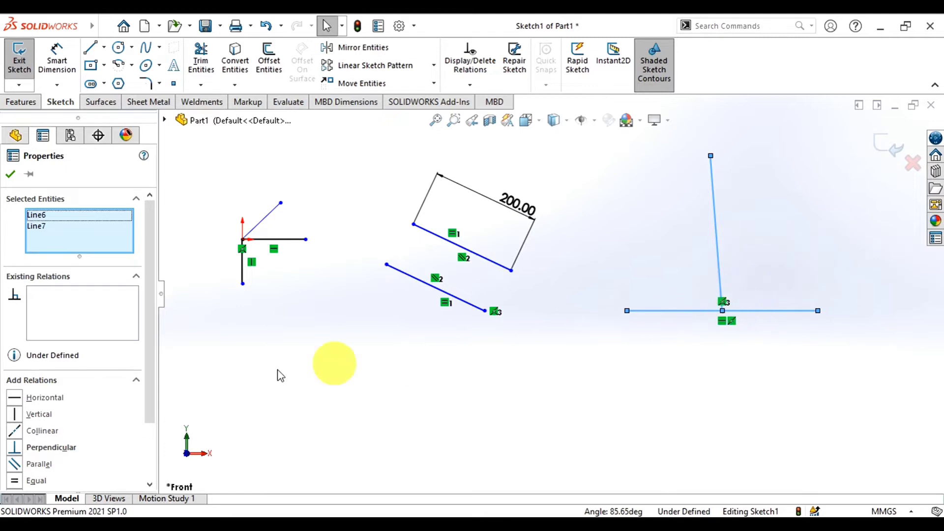
drag(147, 334, 148, 388)
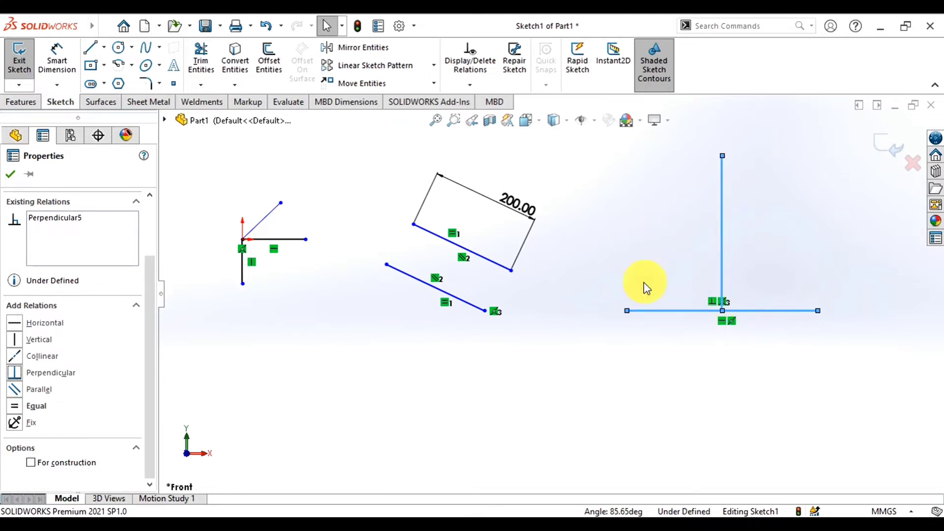
click(623, 385)
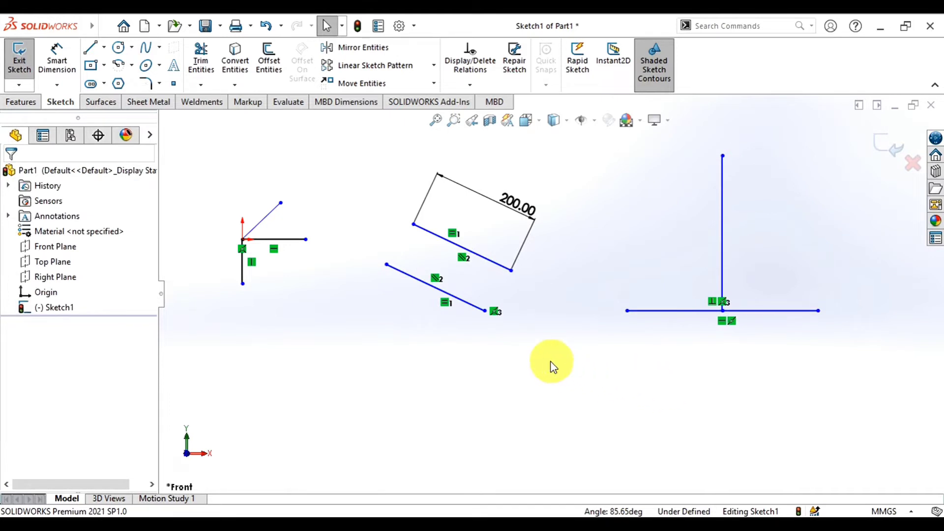
scroll(551, 364, up, 1)
scroll(551, 364, up, 1)
scroll(551, 364, up, 1)
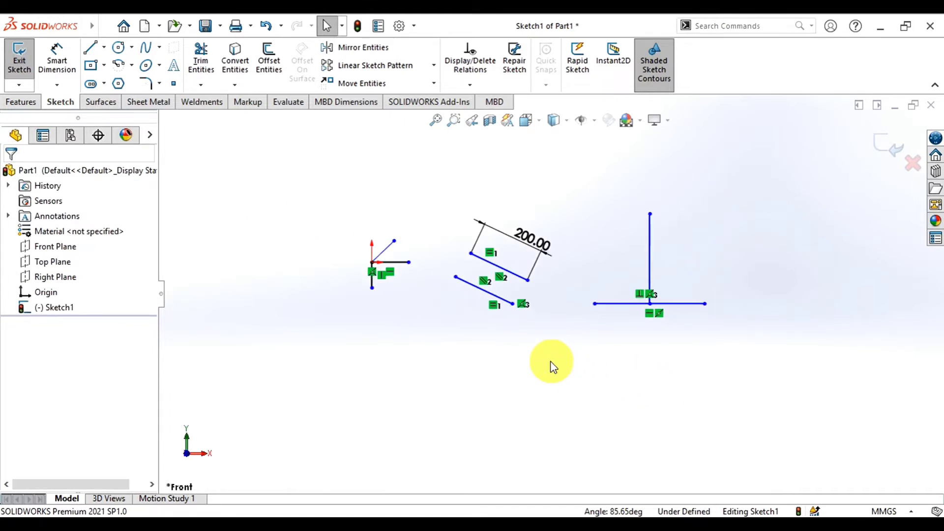
Step: Draw a slanted line and a second line from its top, forming a peak at the right
click(103, 48)
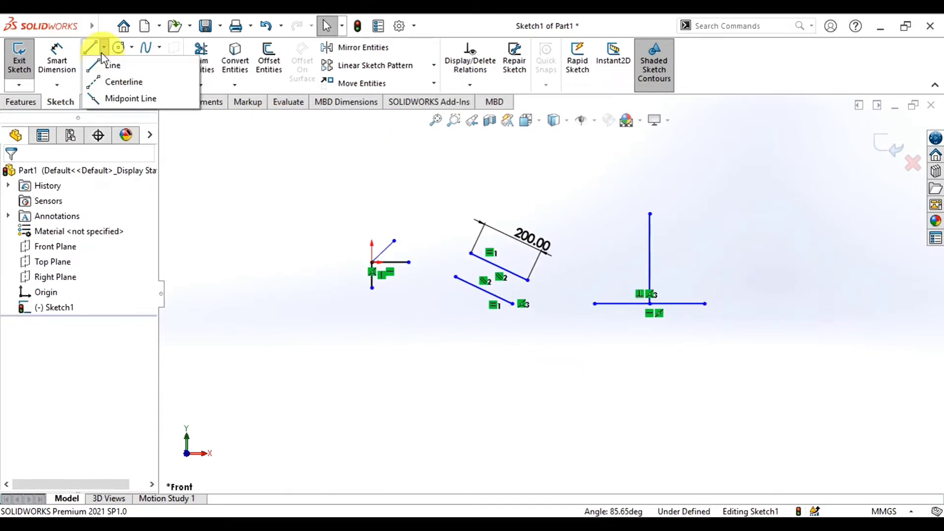
key(l)
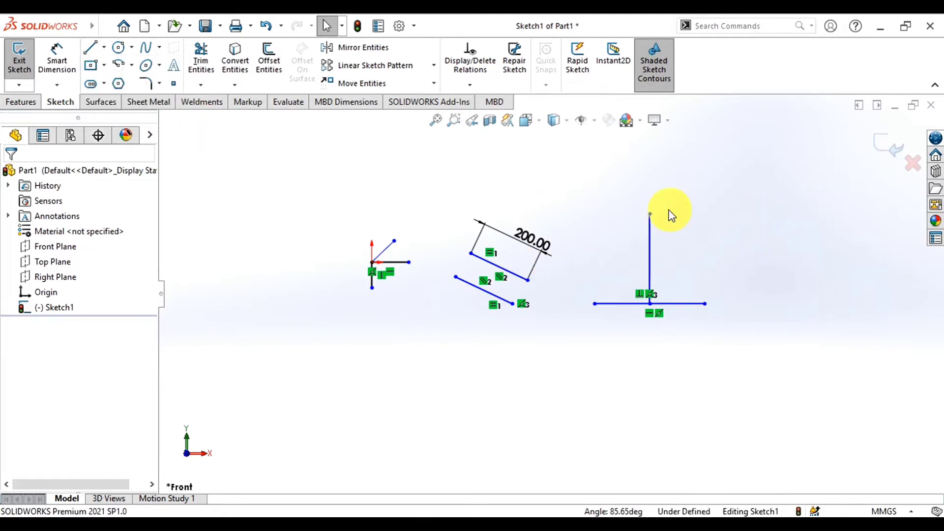
click(775, 241)
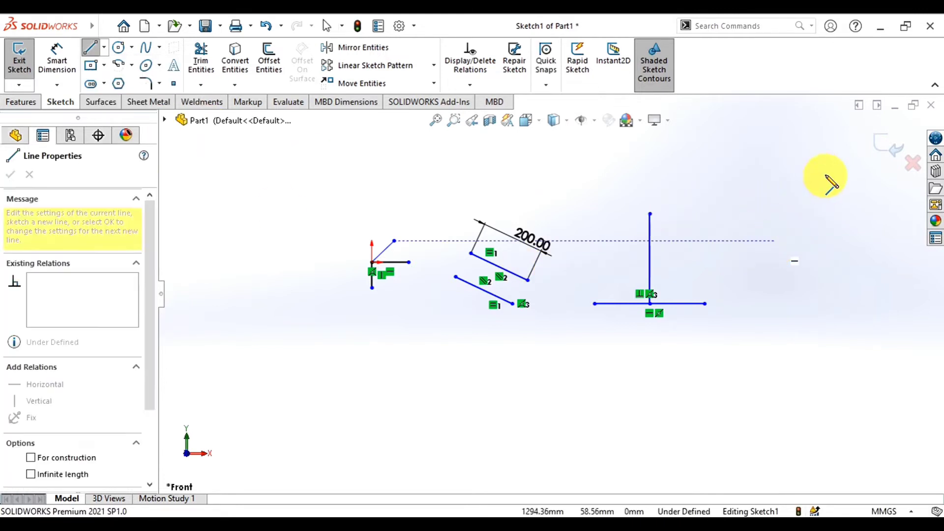
click(829, 171)
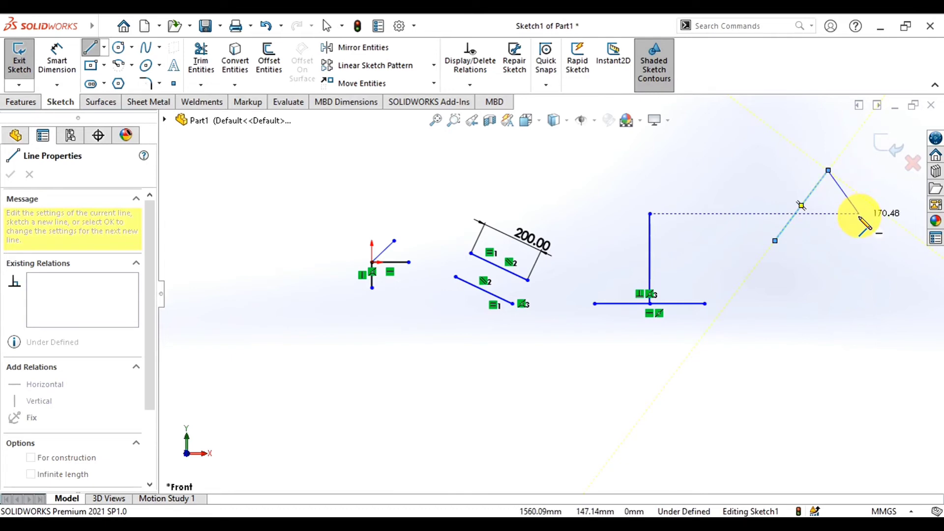
key(Escape)
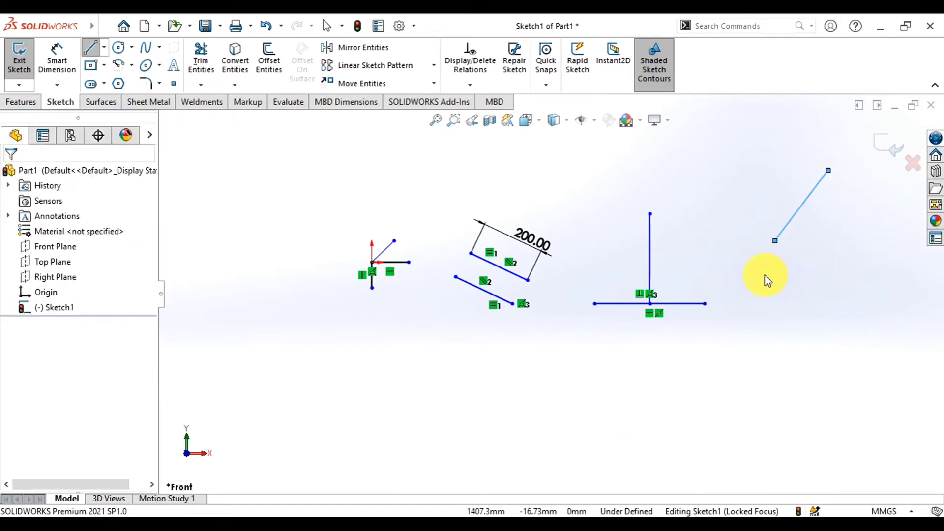
key(l)
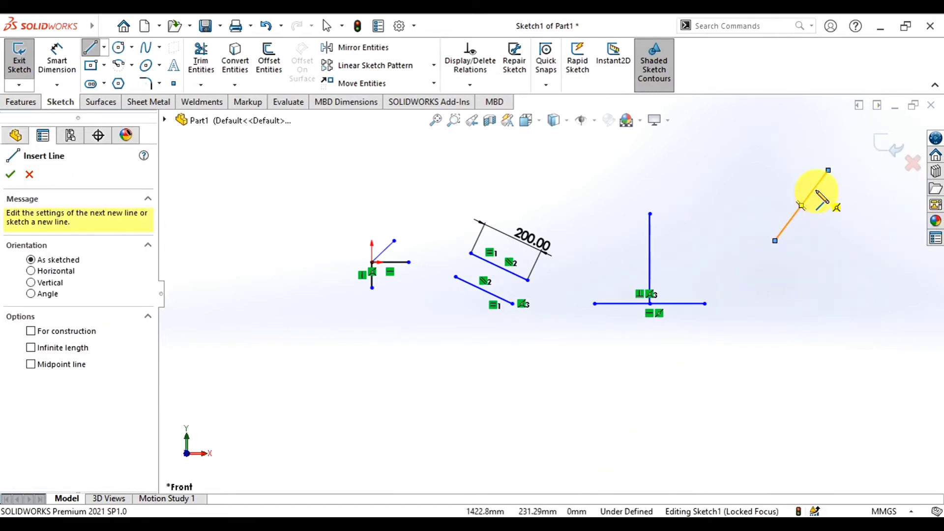
key(Escape)
click(814, 190)
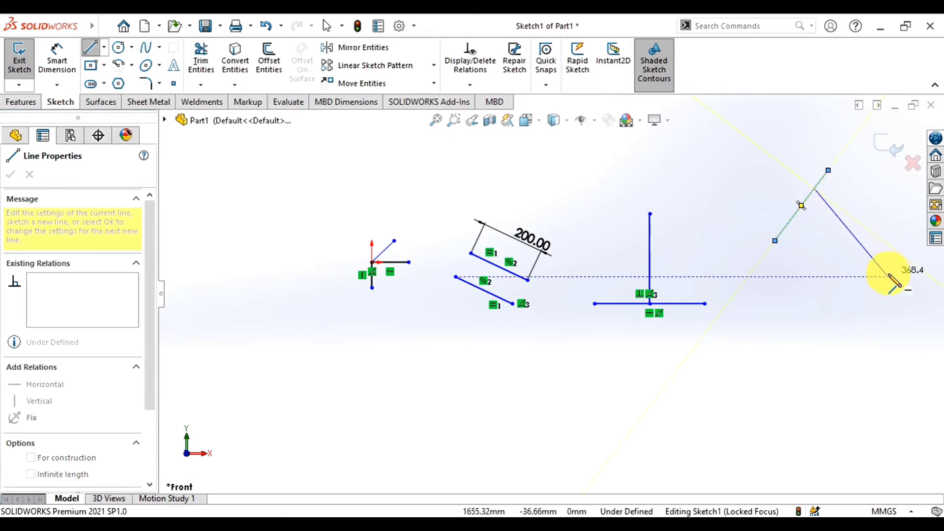
click(891, 303)
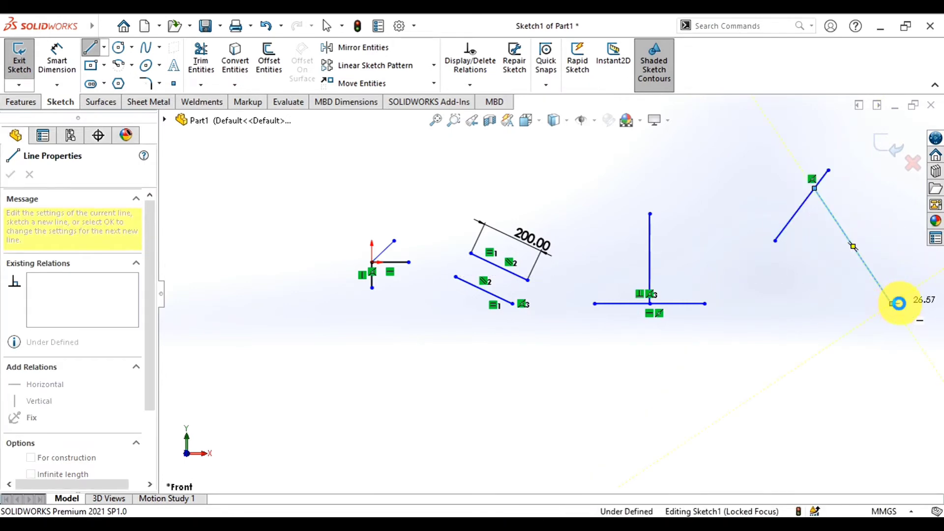
key(Escape)
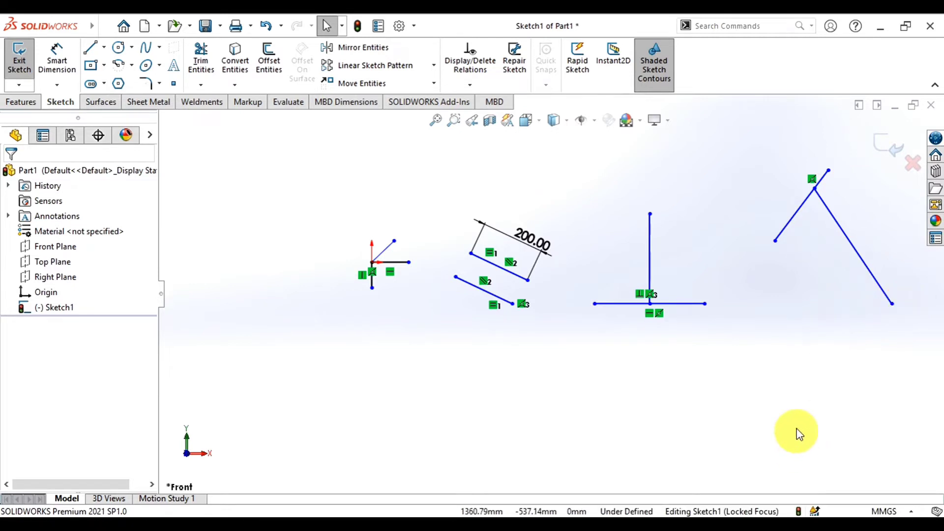
Step: Draw a near-horizontal line and a separate slanted line lower in the sketch
key(l)
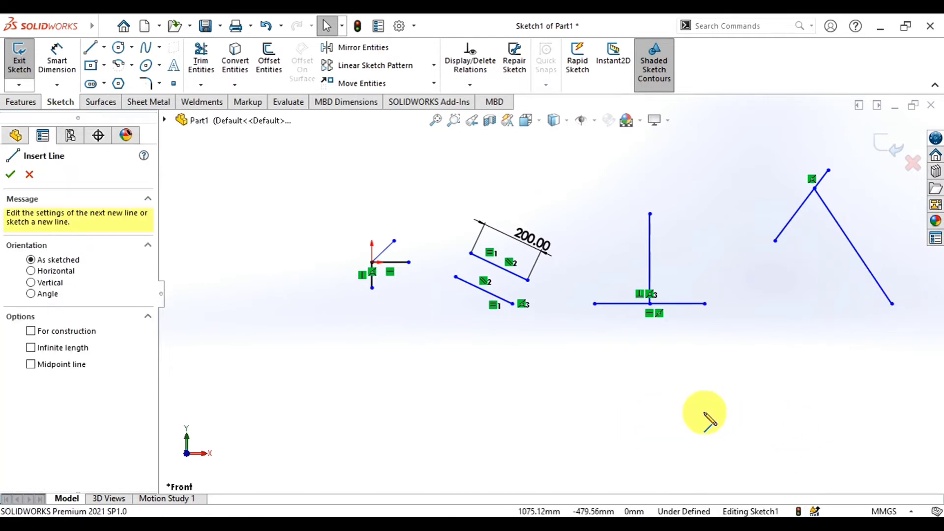
right_click(687, 409)
click(659, 407)
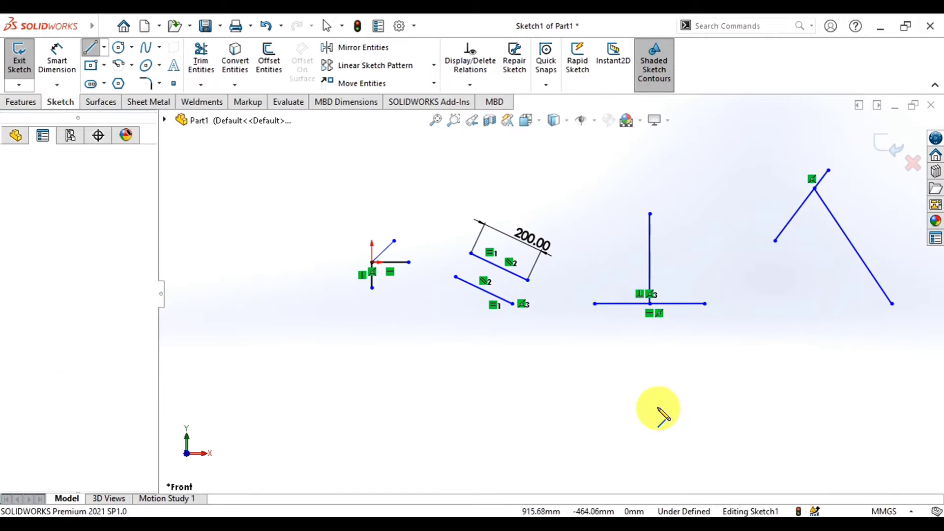
click(810, 402)
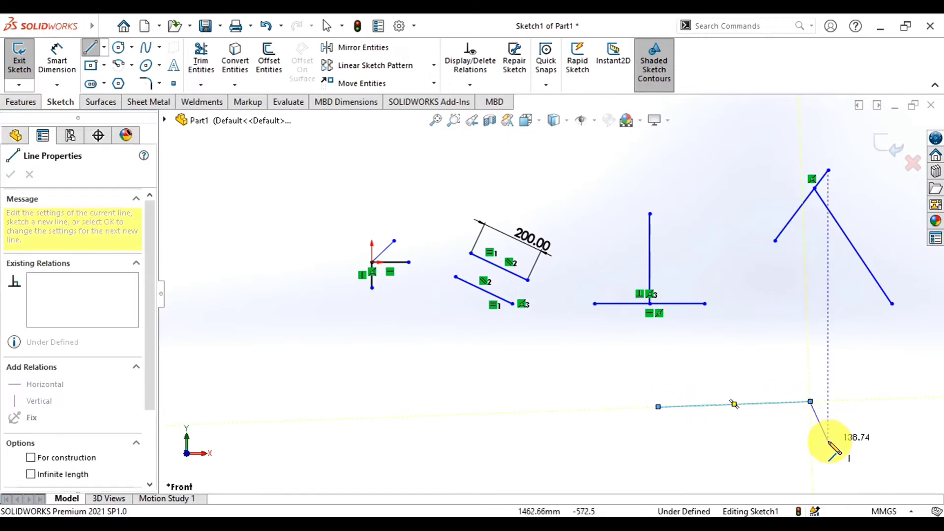
key(Escape)
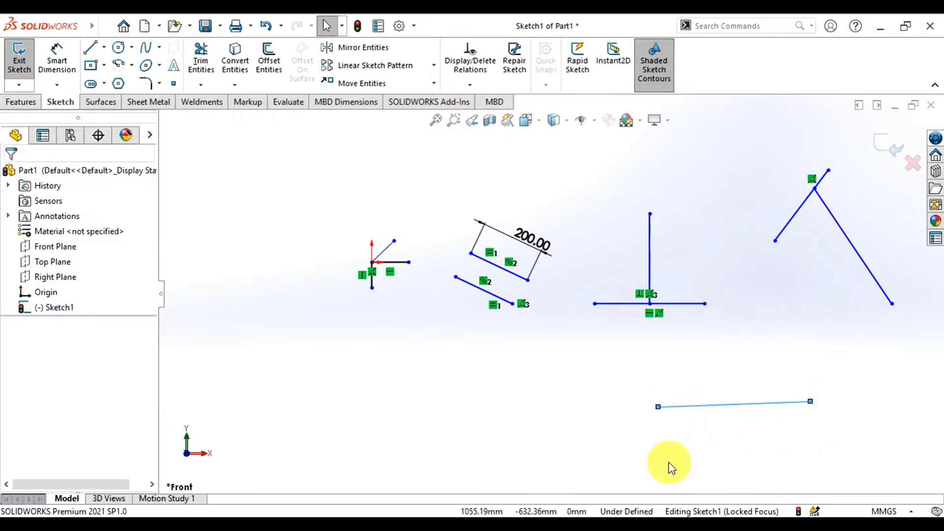
click(754, 438)
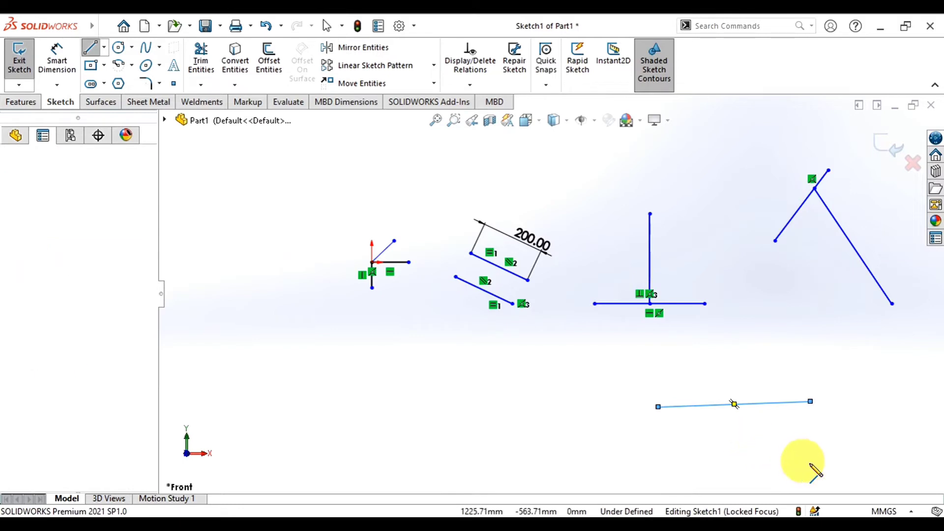
click(868, 487)
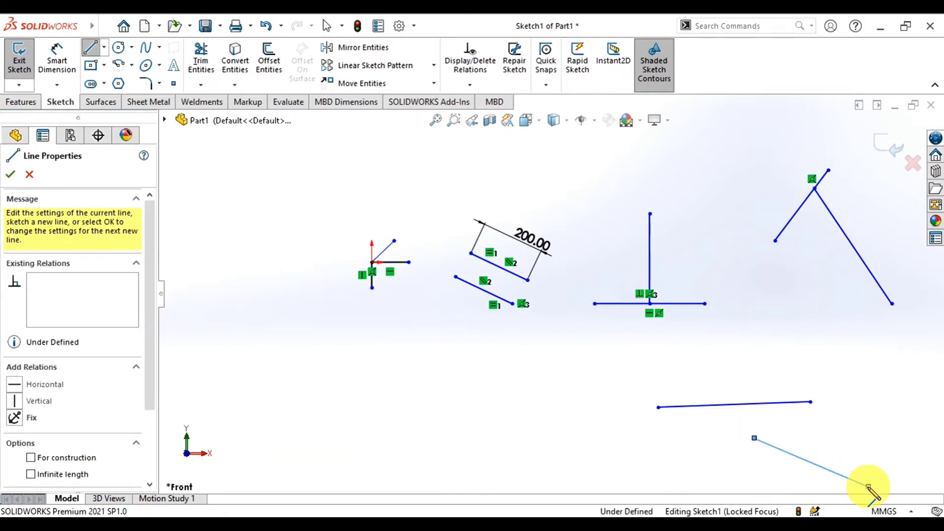
key(Escape)
key(Escape)
scroll(617, 293, down, 2)
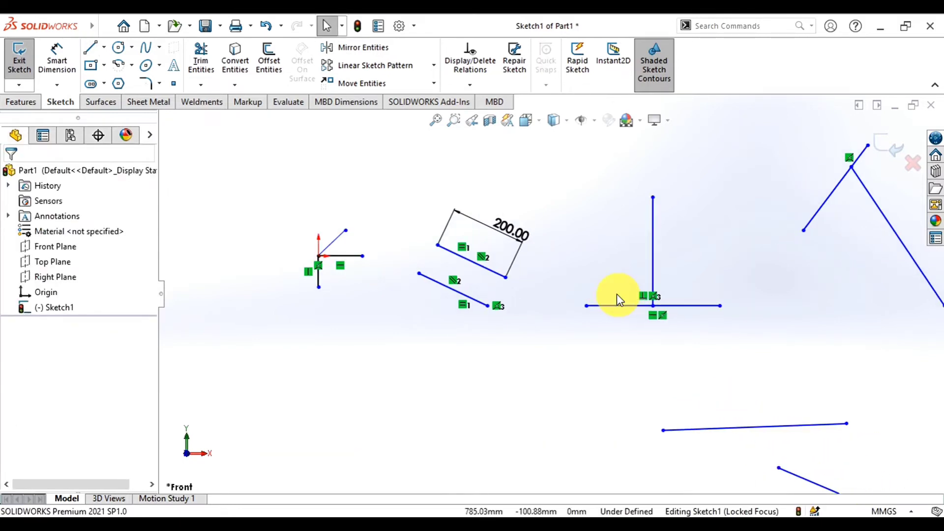
scroll(617, 293, up, 4)
scroll(681, 386, down, 2)
scroll(666, 403, down, 1)
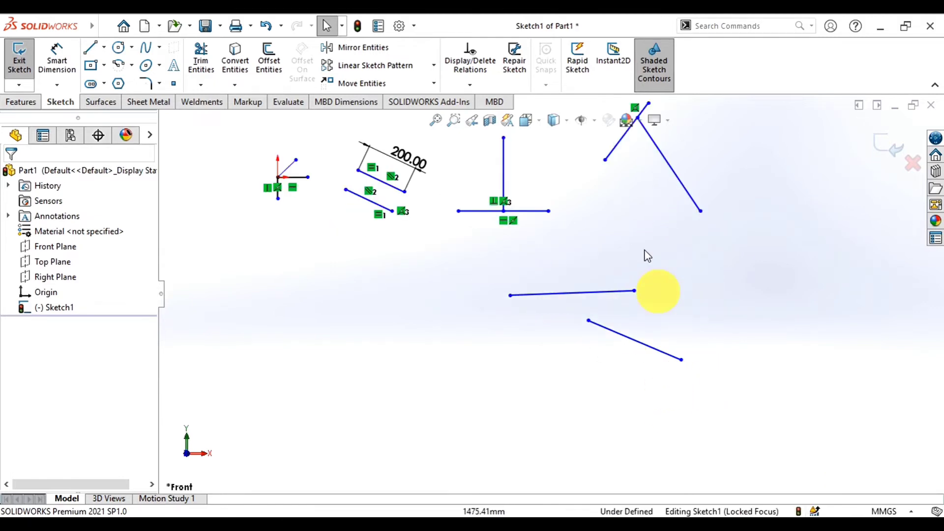
scroll(640, 281, up, 1)
scroll(632, 364, up, 2)
scroll(568, 233, up, 3)
scroll(578, 261, down, 2)
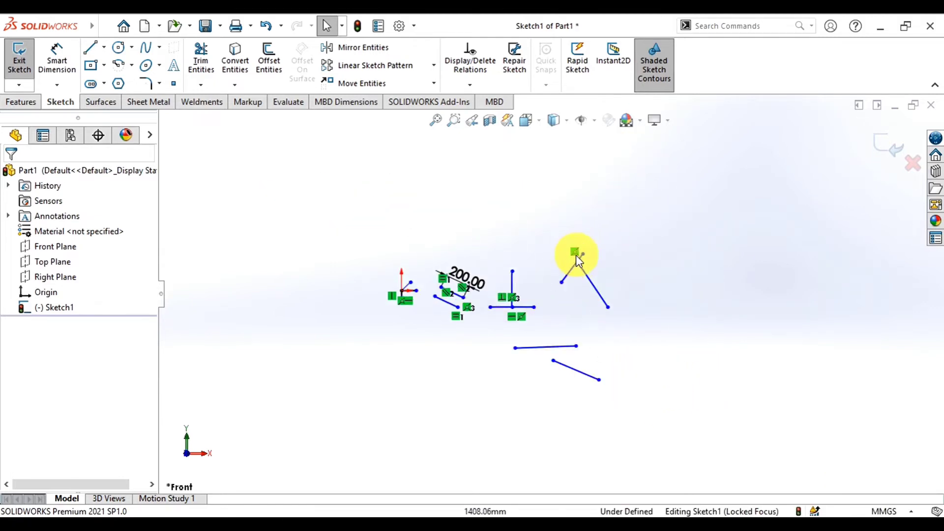
scroll(578, 261, down, 3)
scroll(573, 315, down, 1)
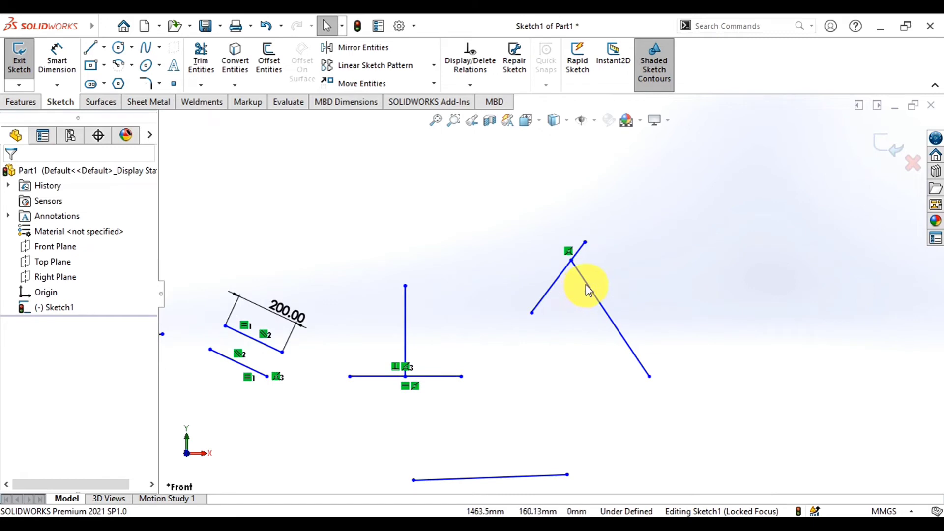
Step: Make Line8 and Line9 perpendicular, deleting the conflicting Collinear8 relation
click(586, 284)
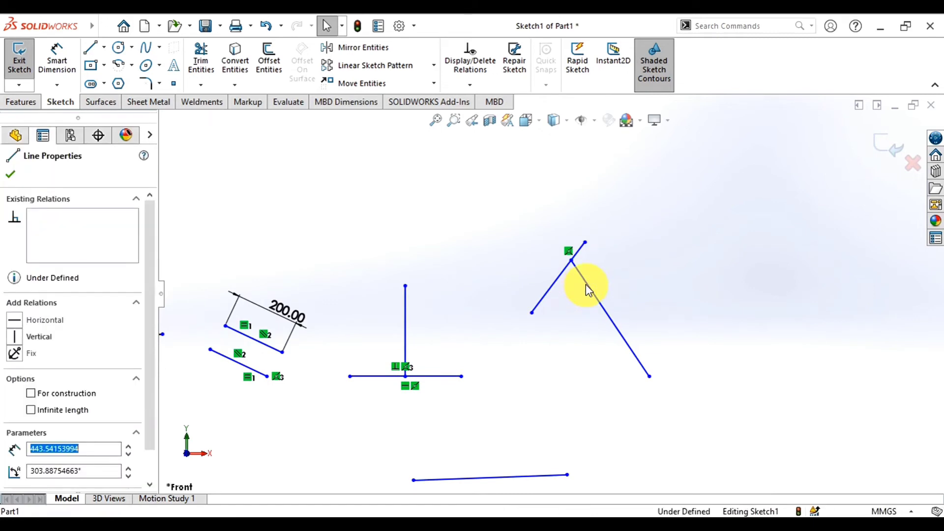
ctrl+click(540, 305)
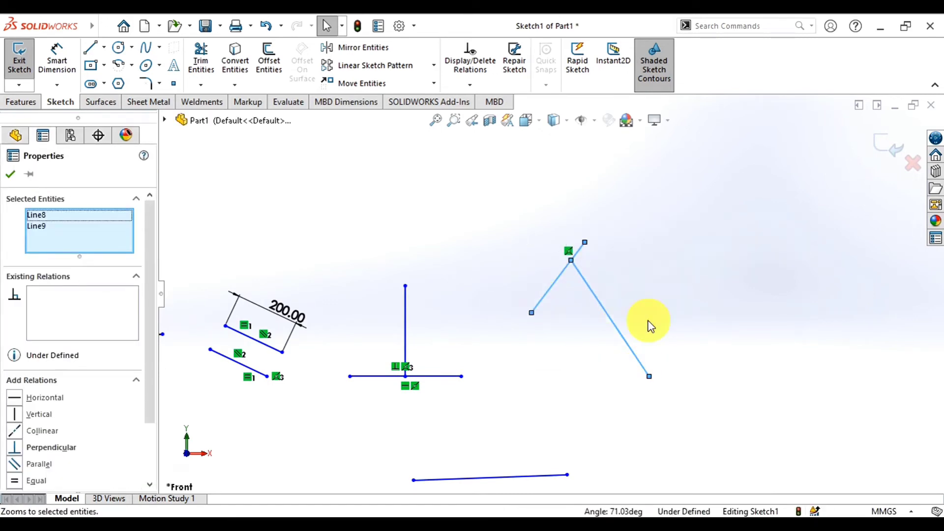
click(33, 437)
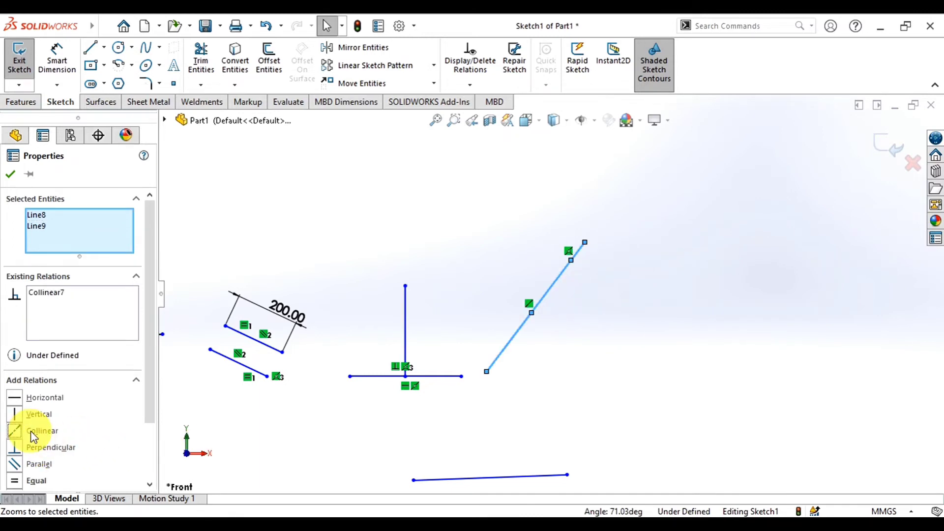
key(ctrl+z)
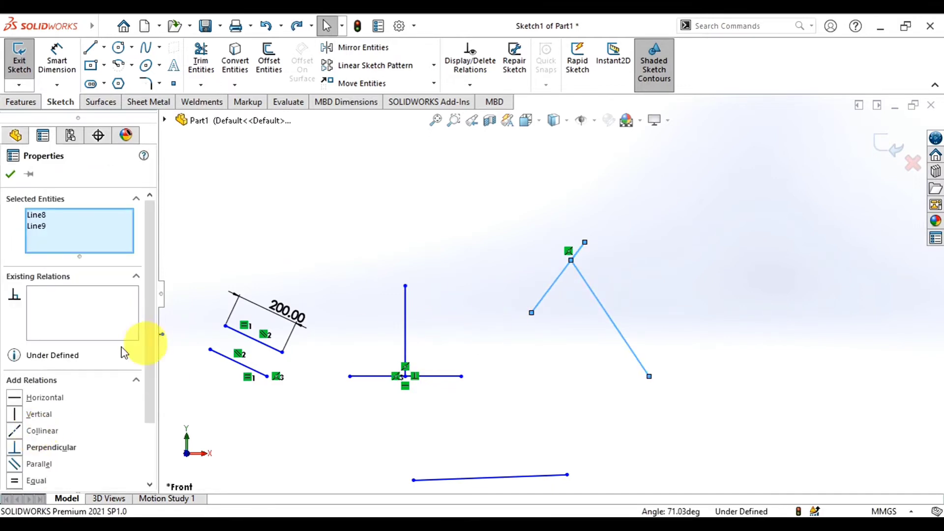
click(49, 447)
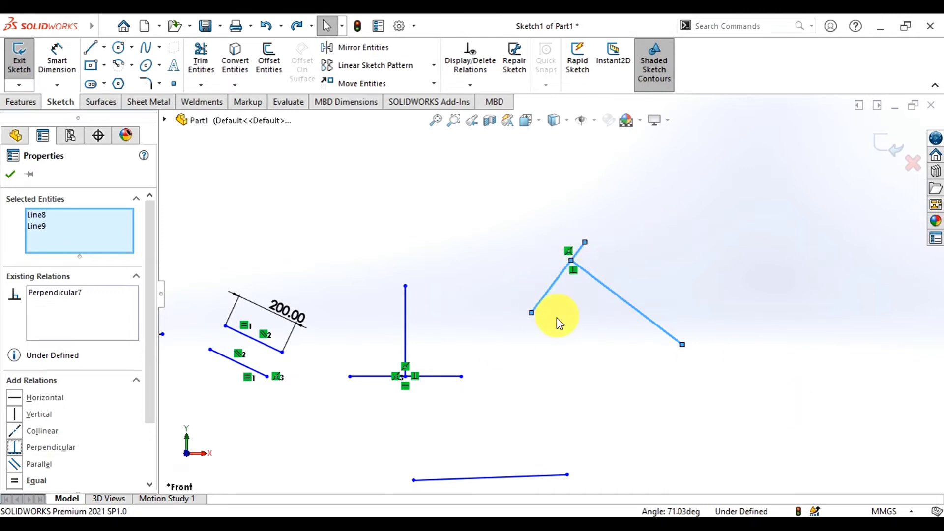
click(33, 430)
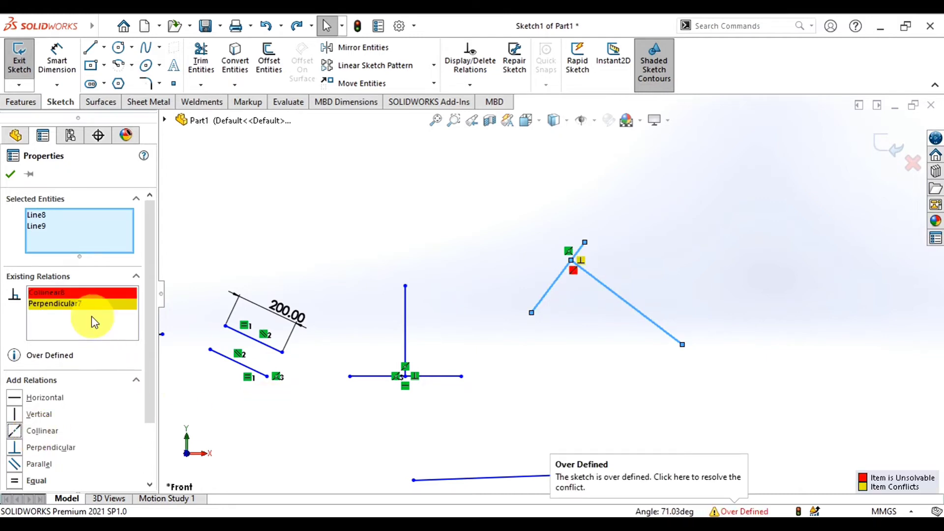
click(60, 293)
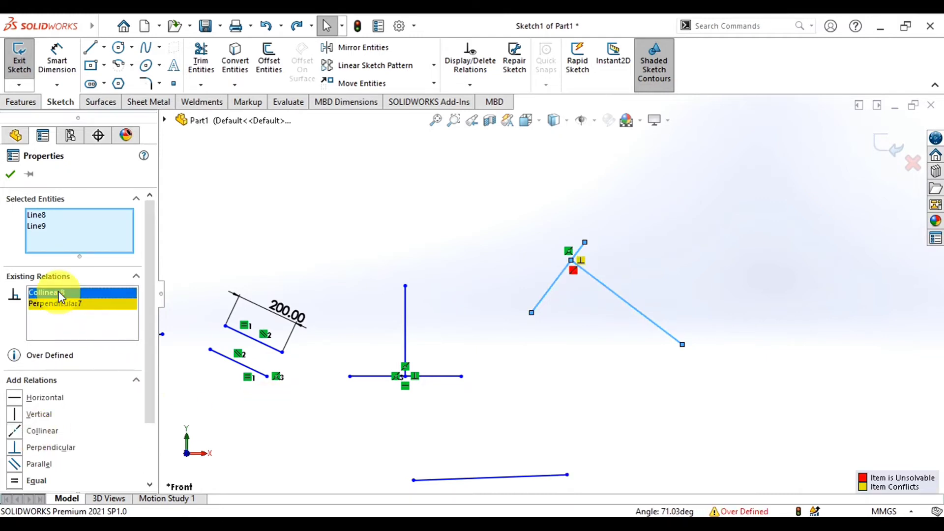
key(Delete)
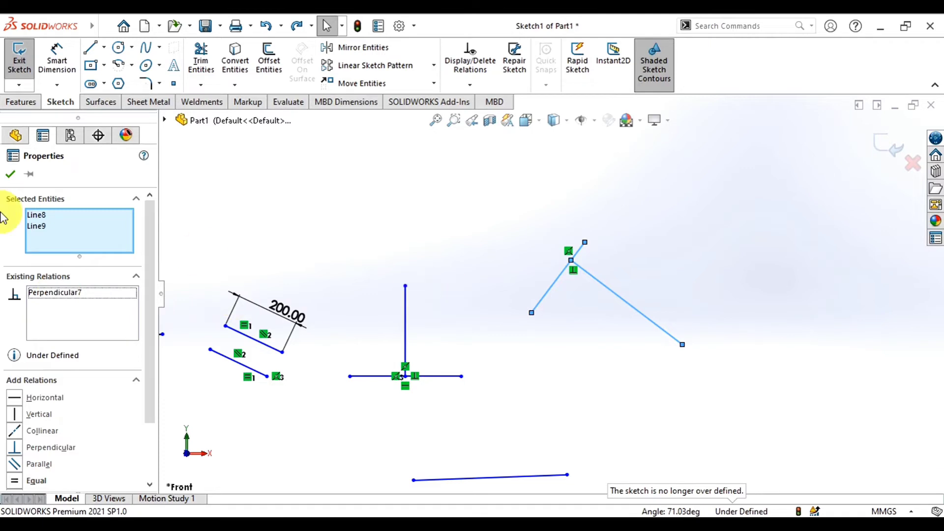
click(31, 177)
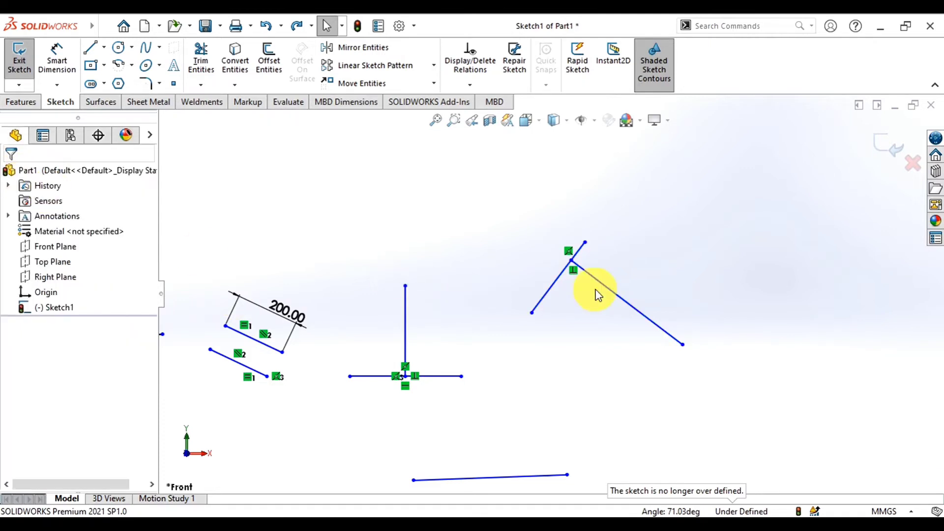
Step: Attach the slanted line's left endpoint to the upper line's midpoint, then undo it
scroll(623, 240, up, 5)
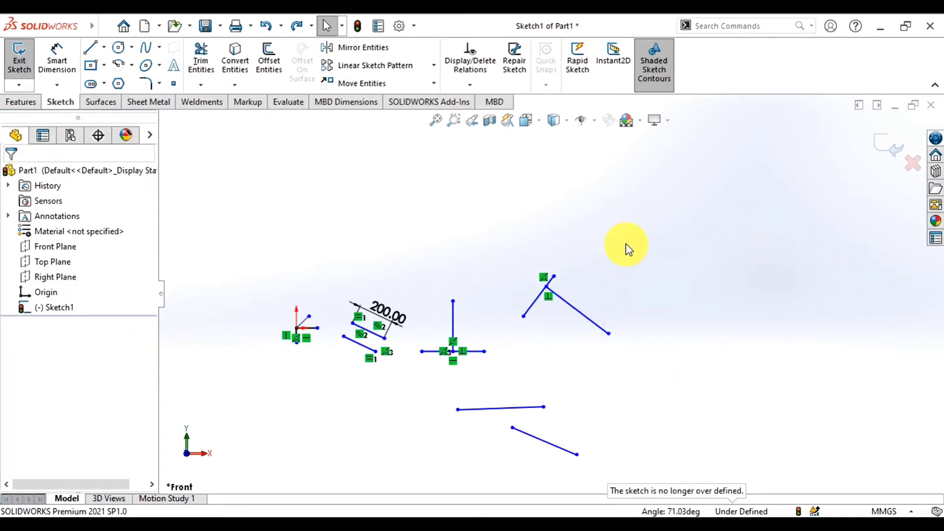
scroll(514, 382, down, 5)
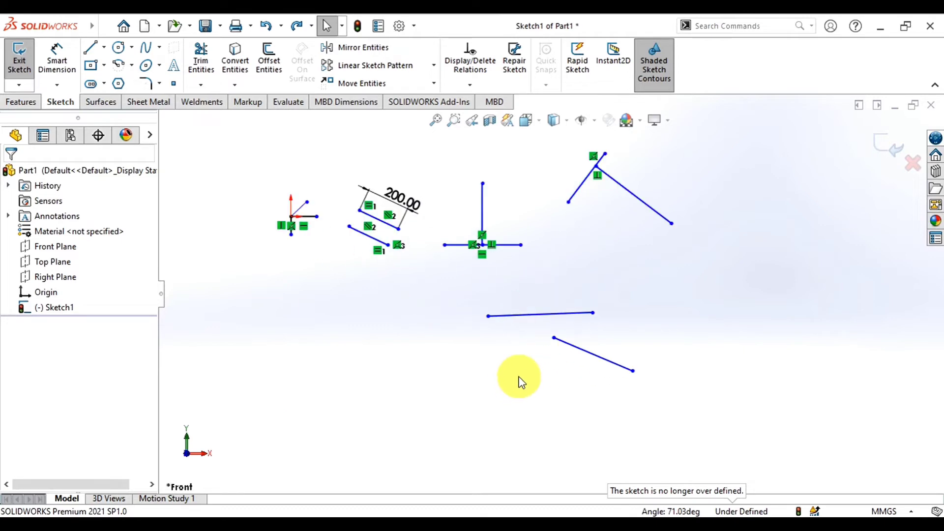
click(573, 345)
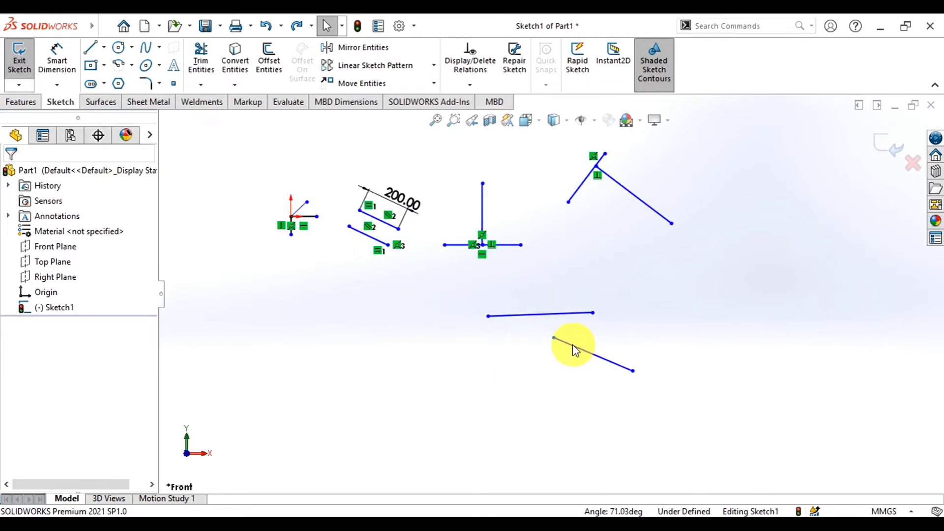
ctrl+click(549, 315)
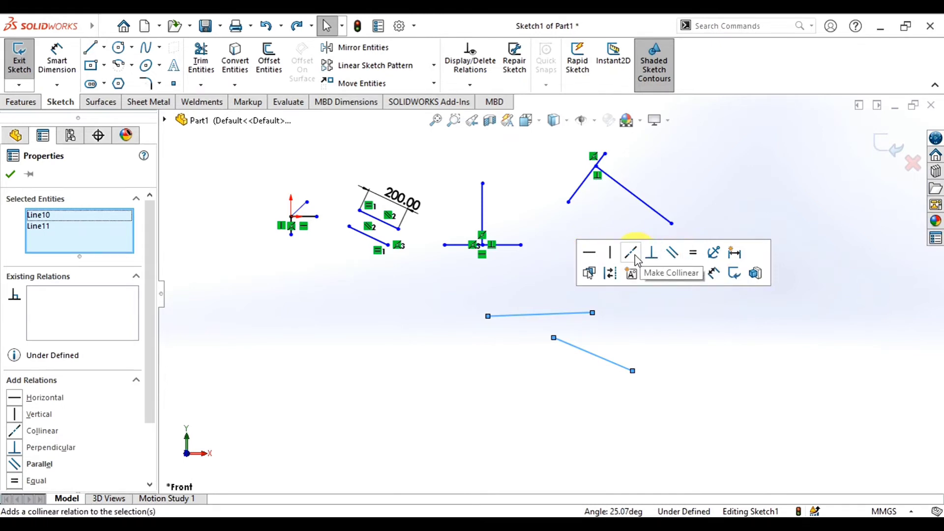
key(Escape)
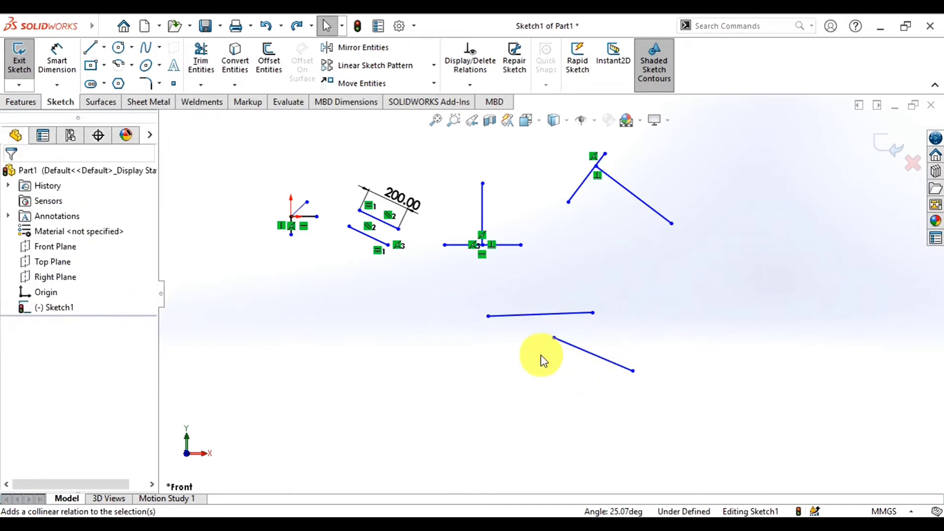
click(554, 339)
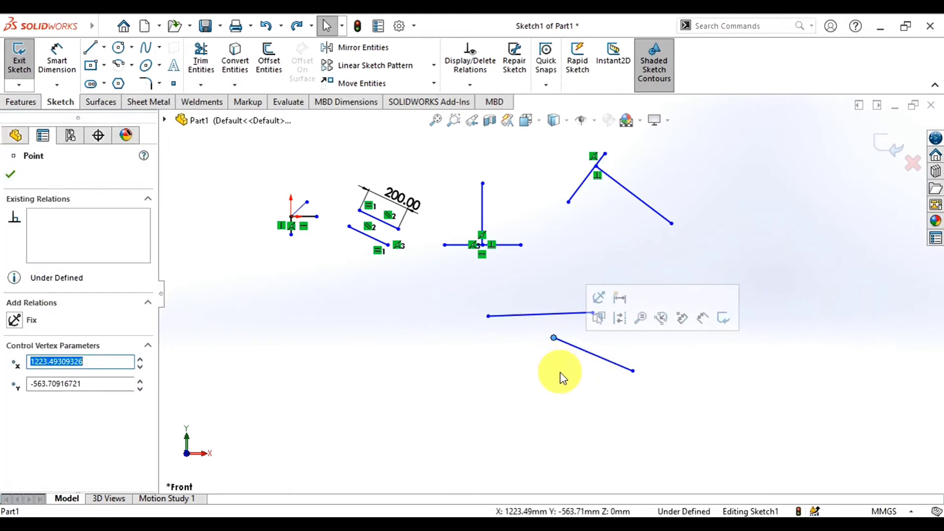
ctrl+click(571, 315)
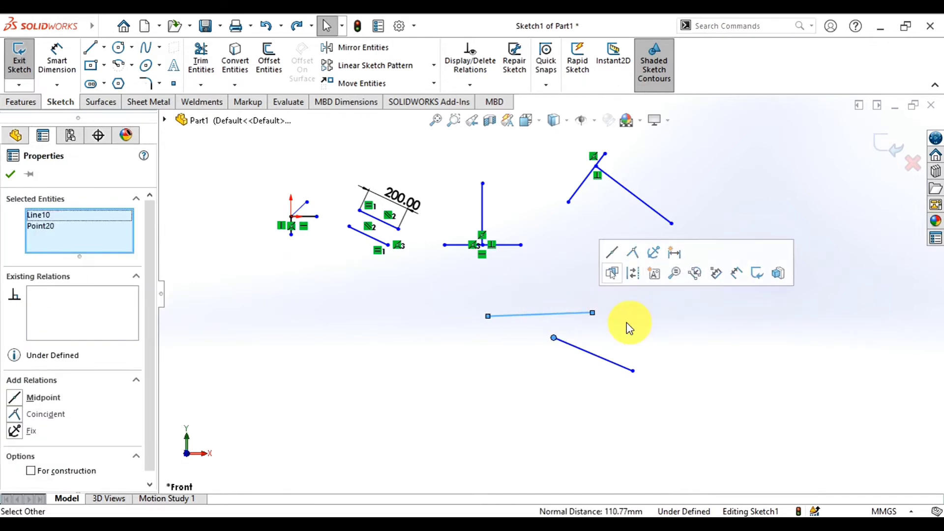
click(611, 253)
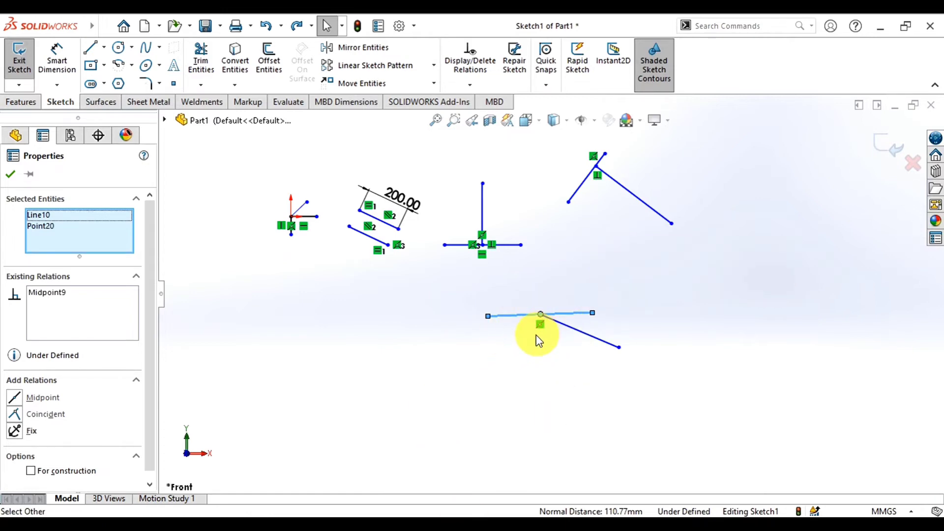
key(ctrl+z)
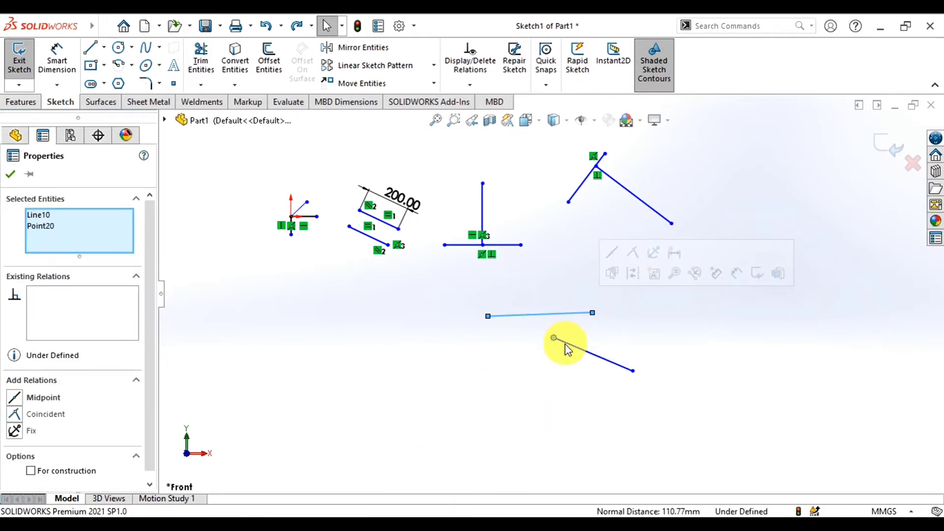
key(Escape)
Step: Make the slanted line's endpoint coincident with the upper line, then undo that relation
click(566, 345)
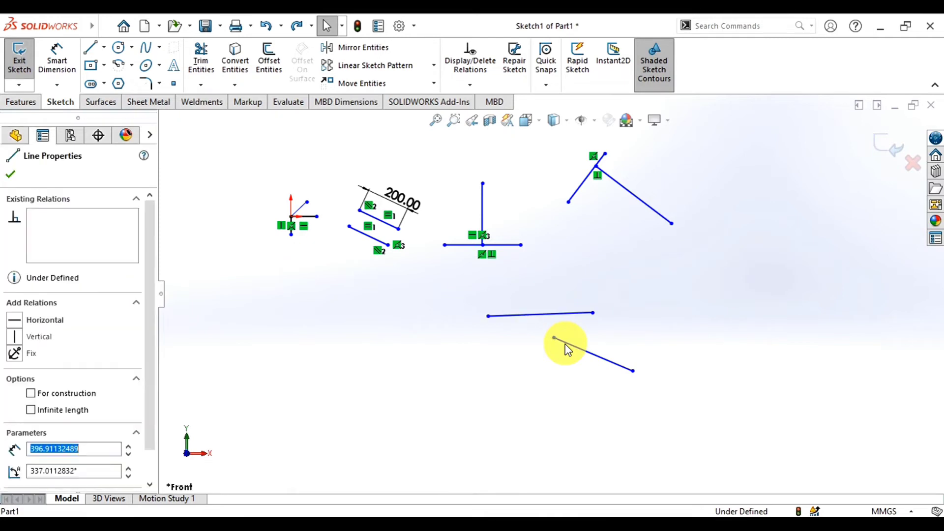
ctrl+click(554, 315)
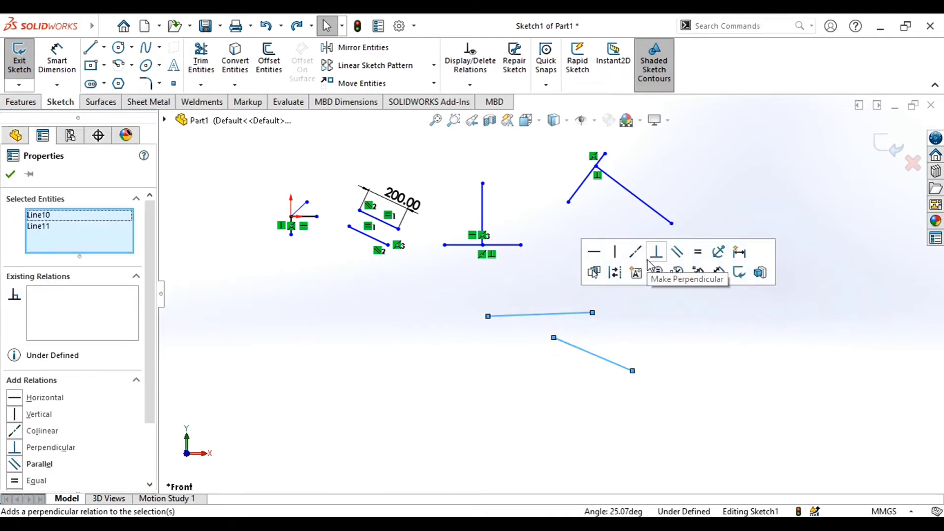
click(557, 338)
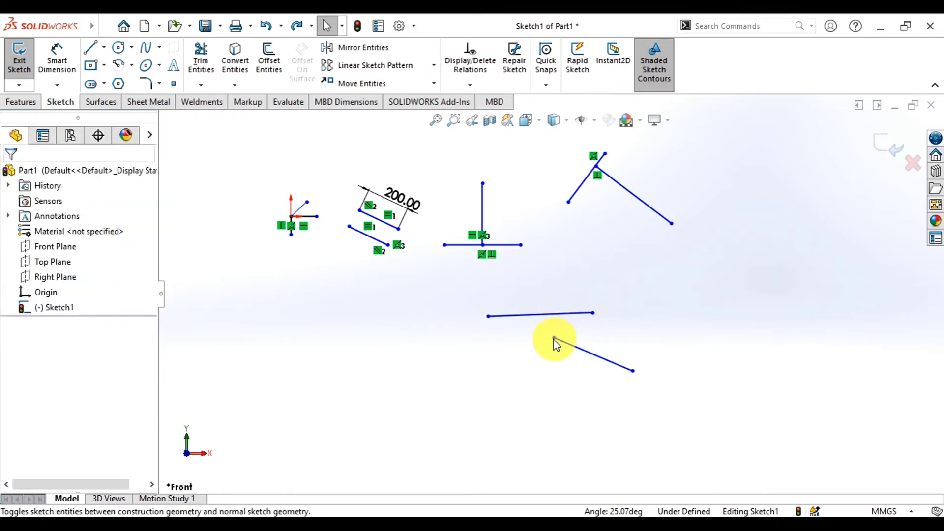
click(553, 339)
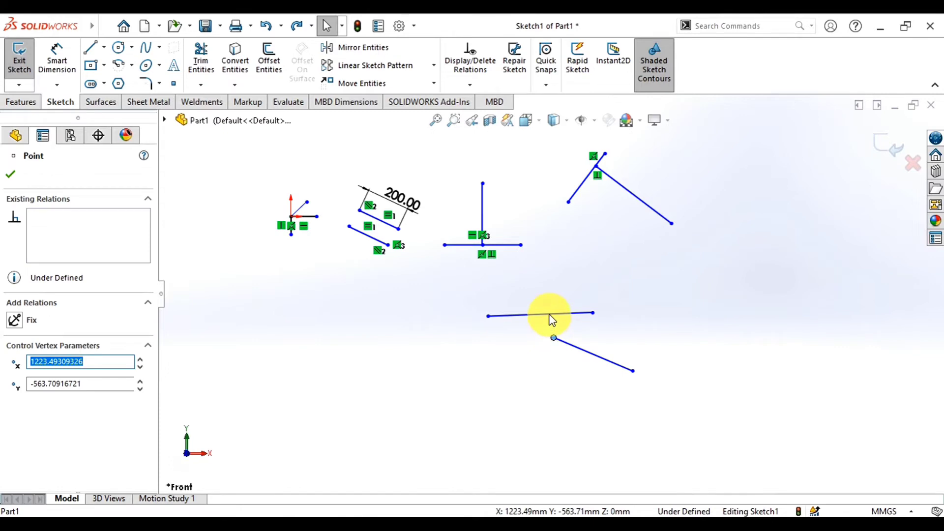
ctrl+click(551, 319)
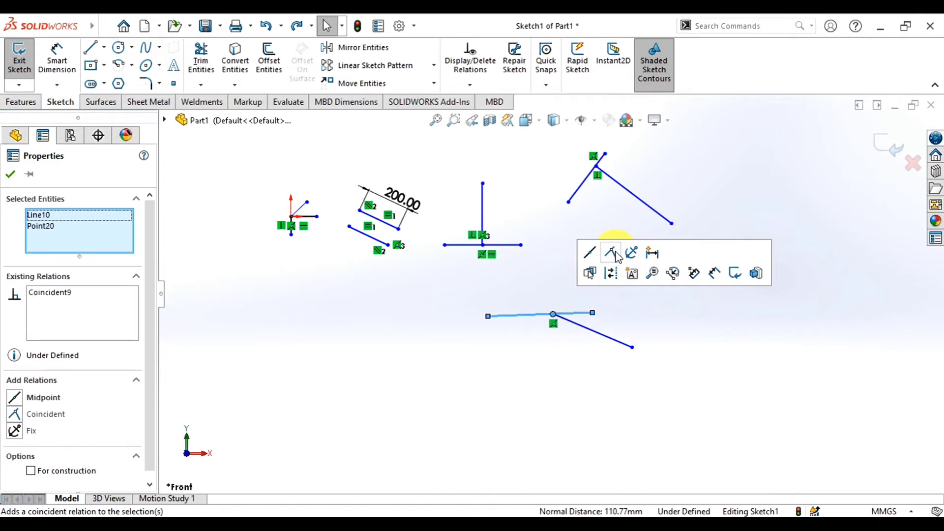
click(618, 256)
key(ctrl+z)
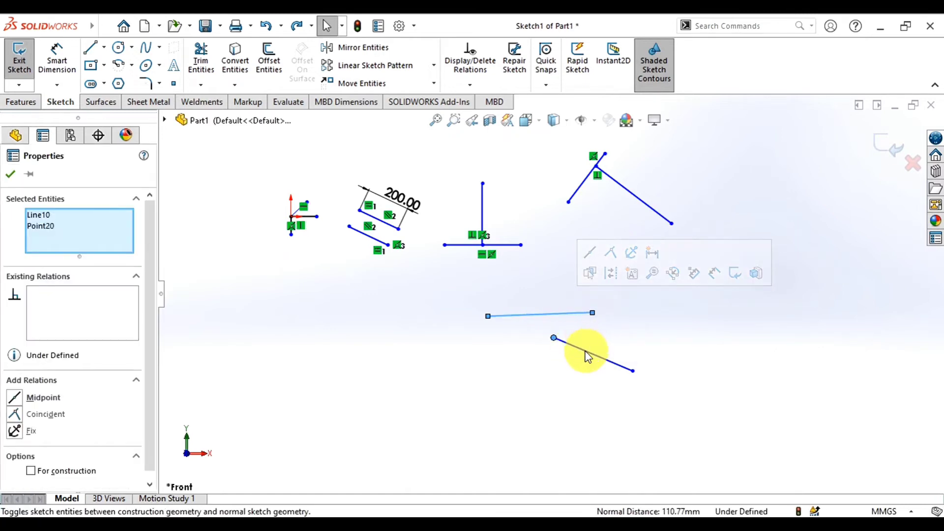
Step: Attach the endpoint at the upper line's midpoint and make the upper line horizontal
click(591, 254)
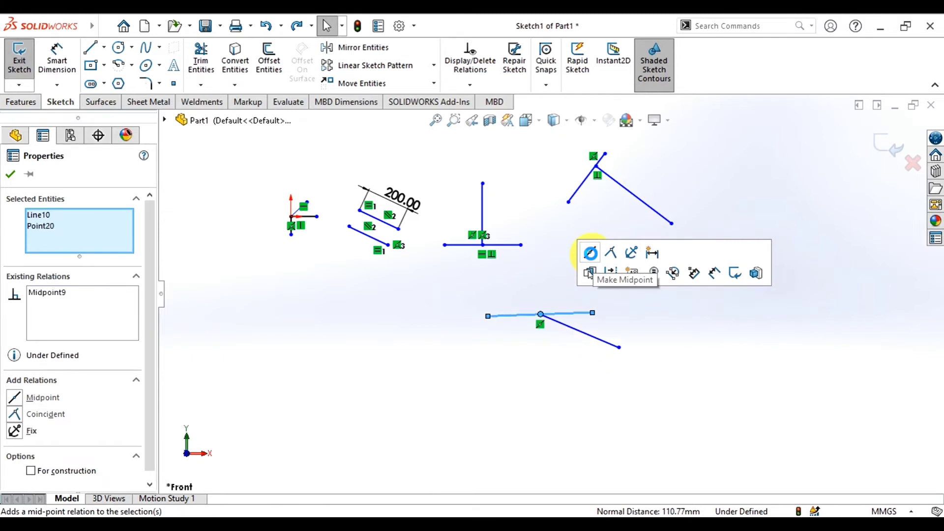
click(534, 391)
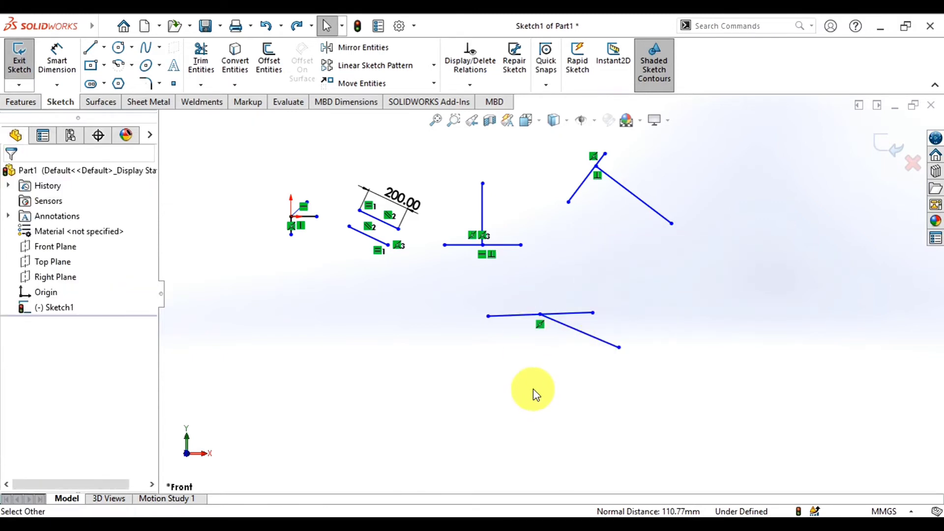
click(579, 315)
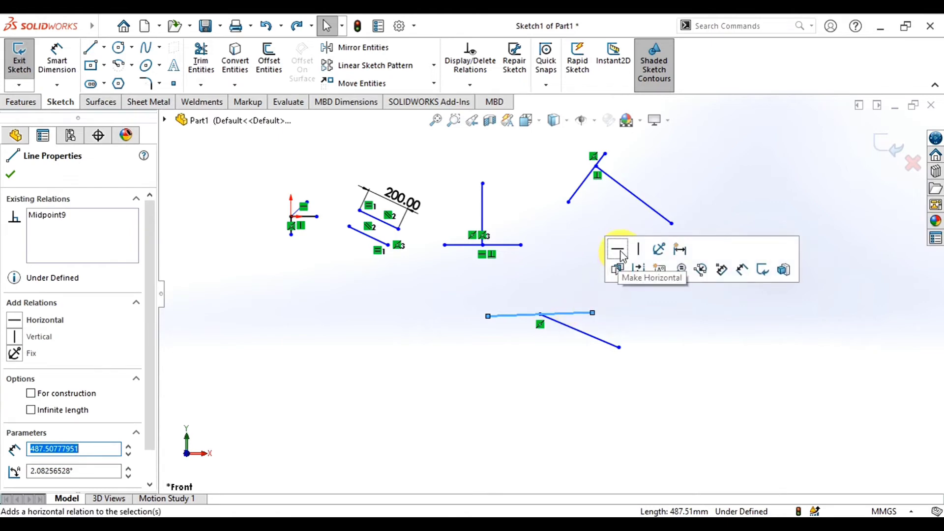
click(621, 253)
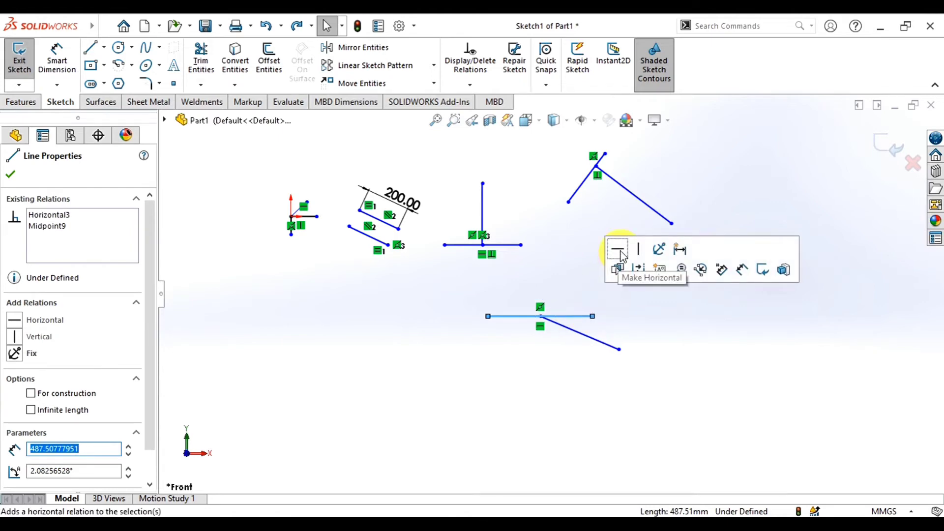
Step: Make the slanted line perpendicular to the horizontal line, forming a T
click(600, 340)
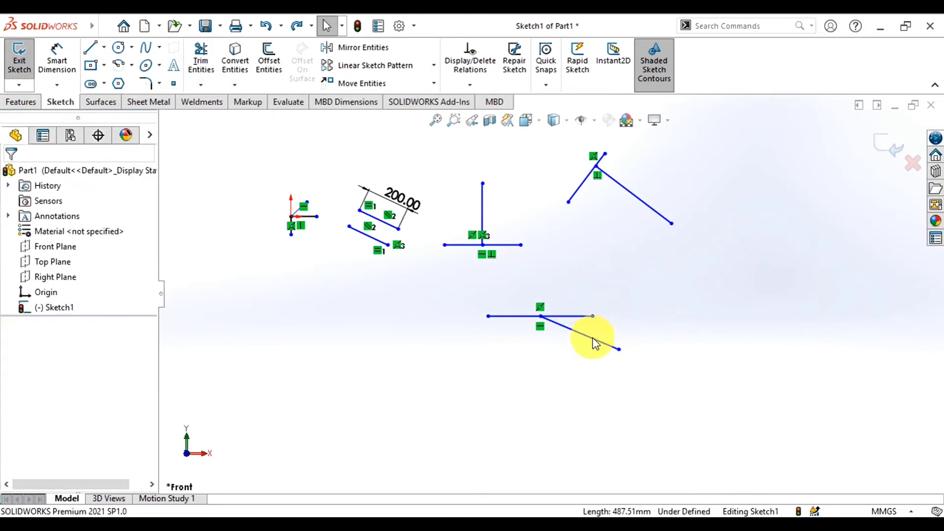
click(592, 337)
ctrl+click(578, 315)
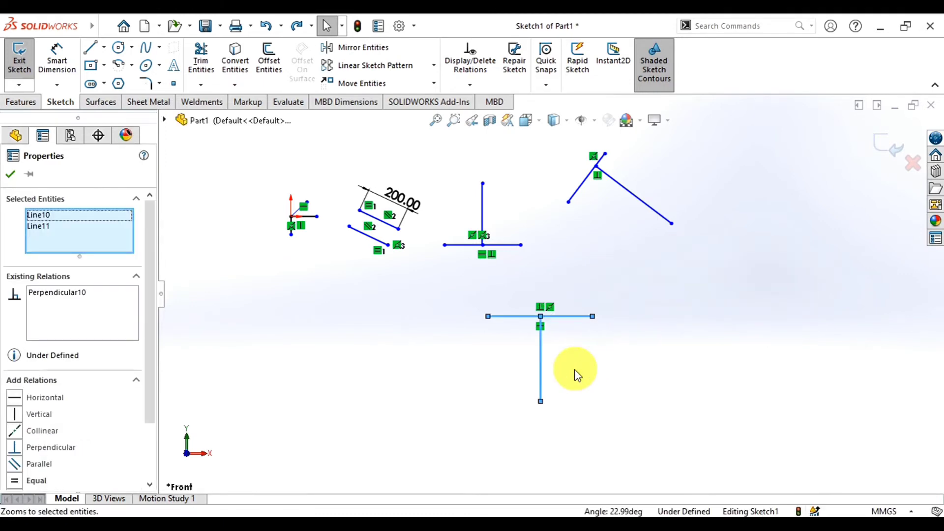
click(524, 340)
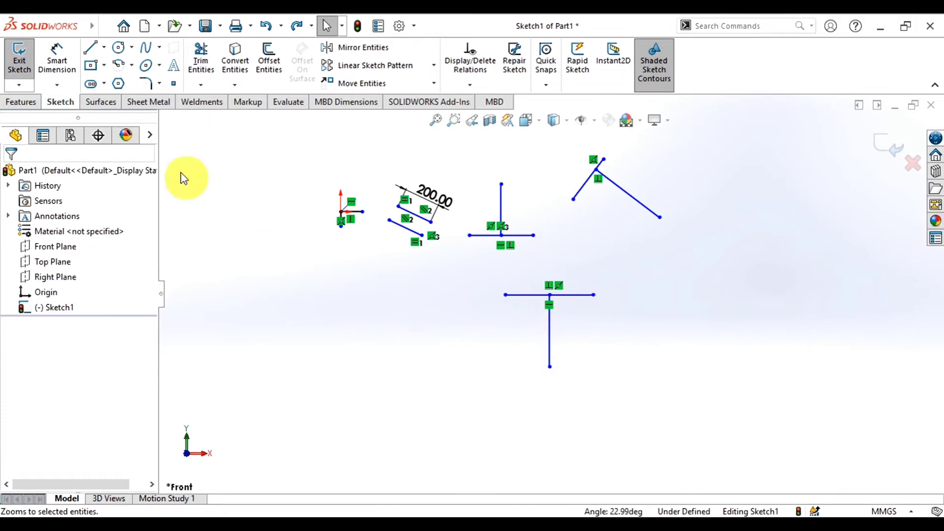
Step: Draw a long horizontal centerline below the T shape
click(104, 47)
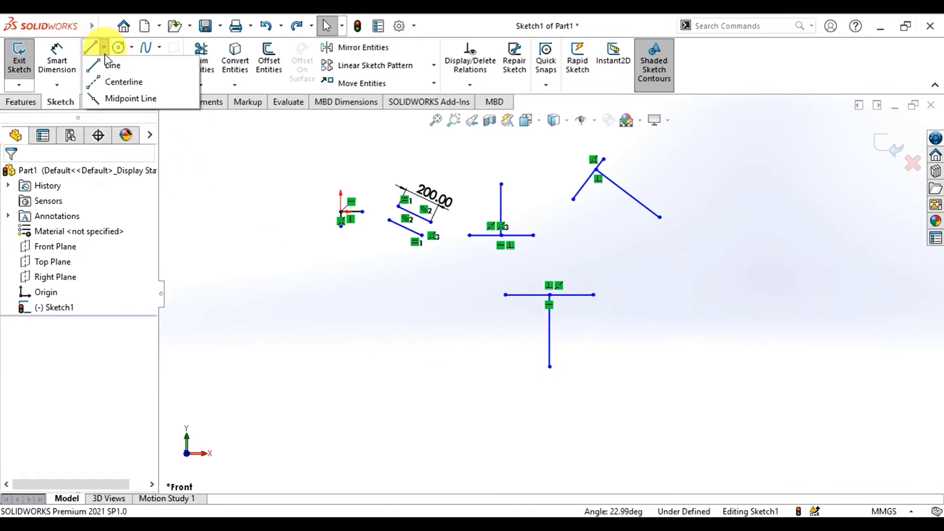
click(121, 80)
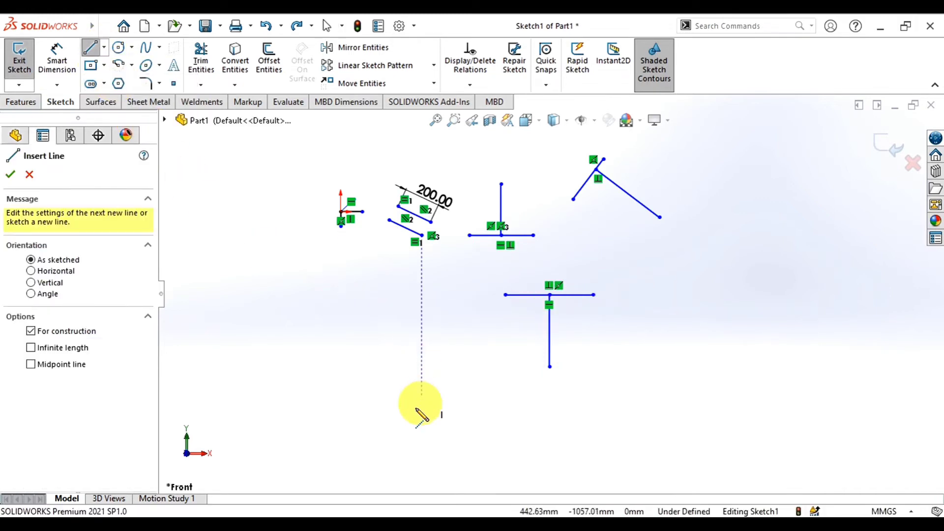
click(347, 382)
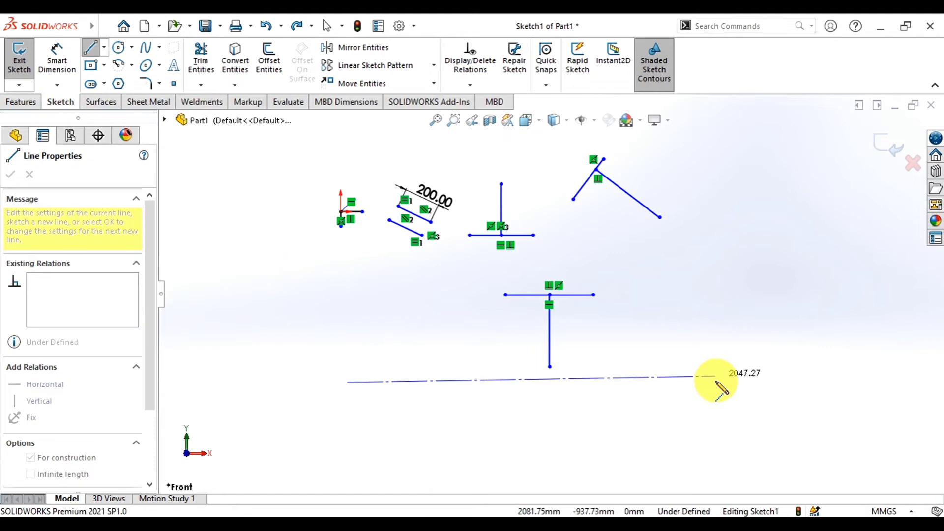
click(718, 382)
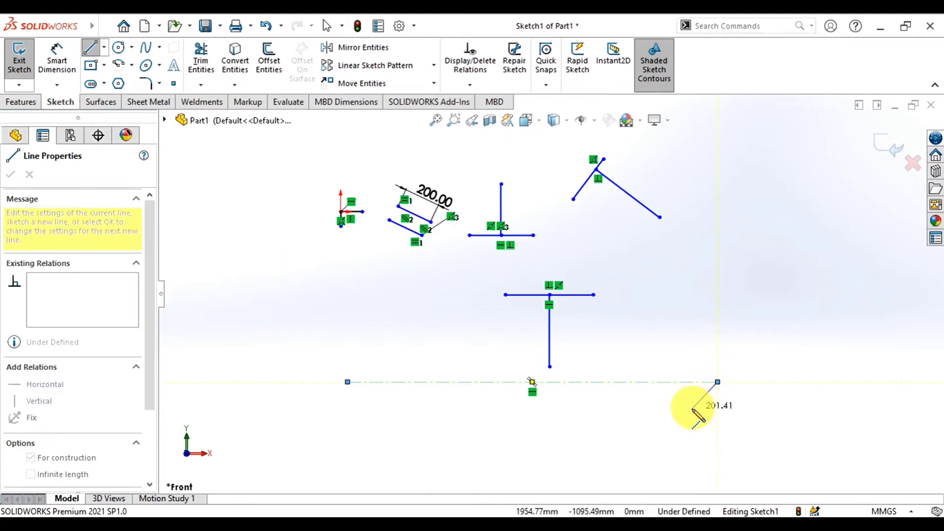
key(Escape)
key(l)
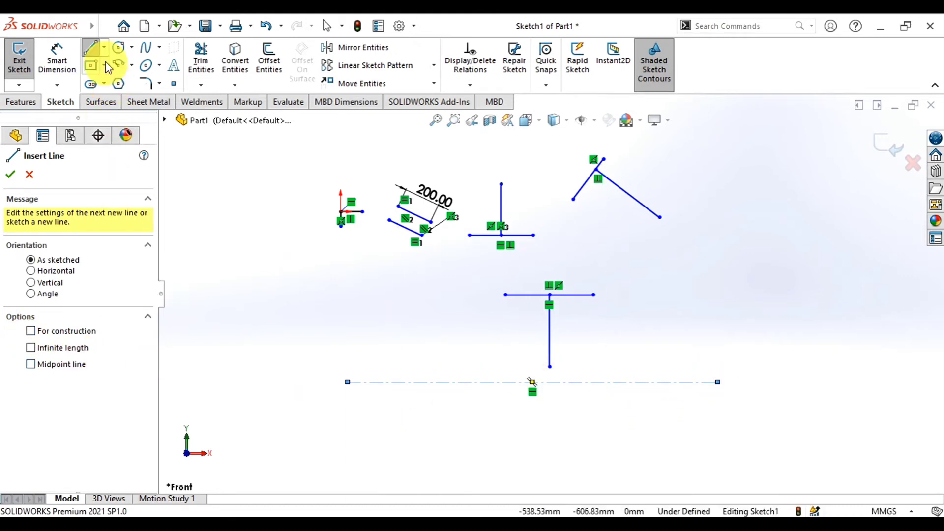
click(104, 47)
click(114, 80)
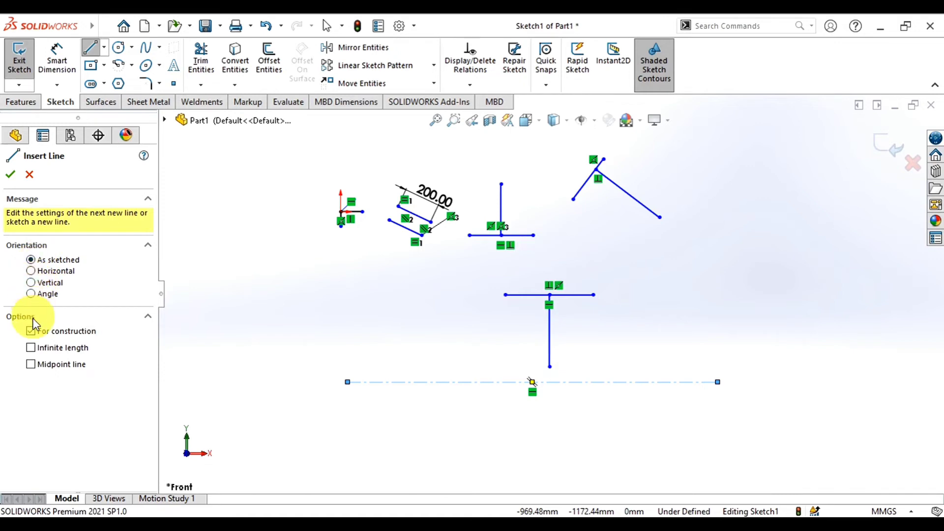
Step: Place an infinite-length vertical centerline to the right of the T shape
click(32, 349)
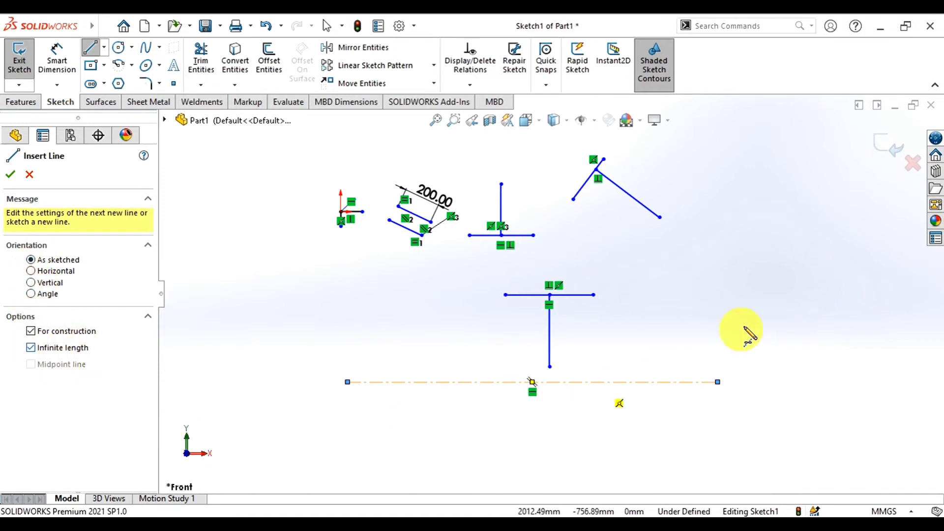
click(779, 243)
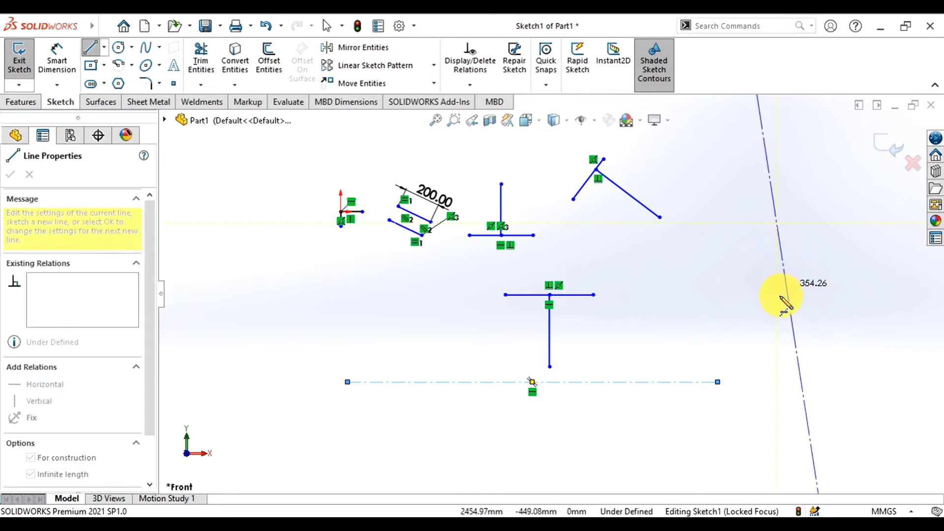
click(778, 301)
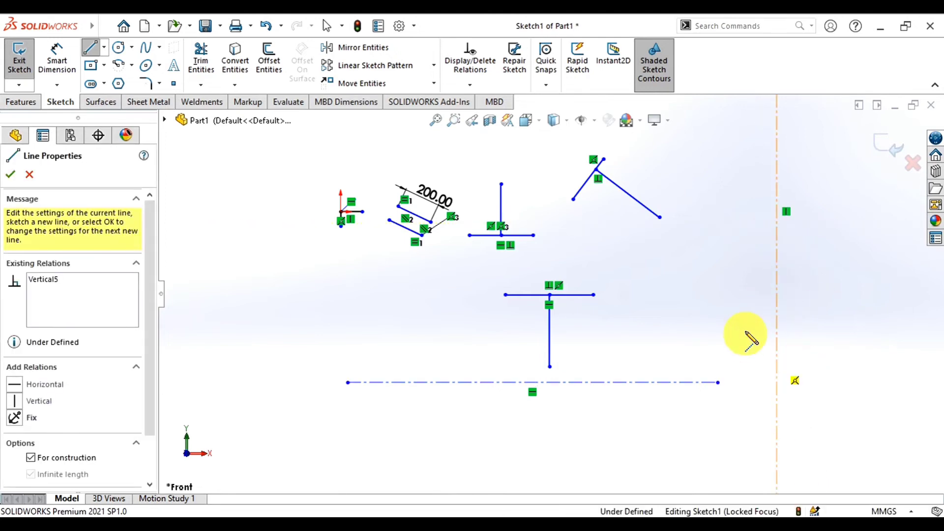
scroll(724, 362, down, 3)
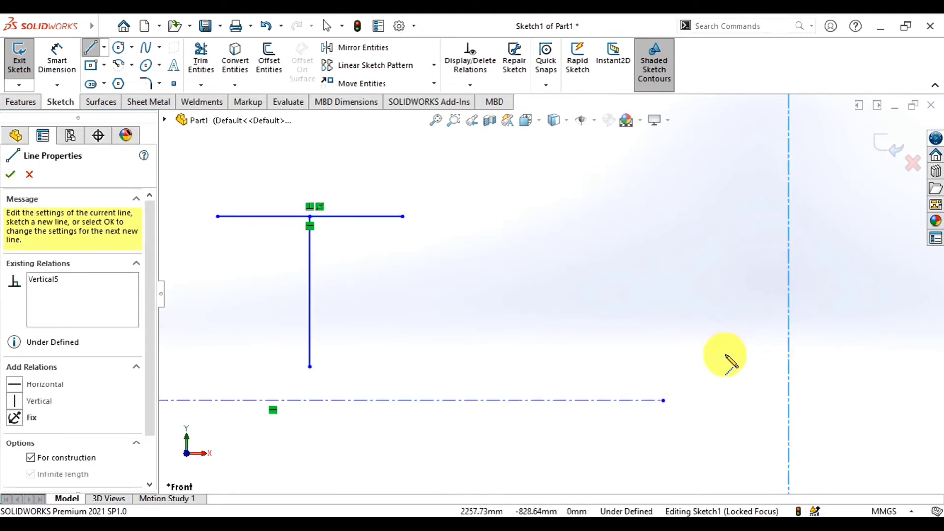
scroll(725, 363, up, 3)
scroll(726, 362, up, 3)
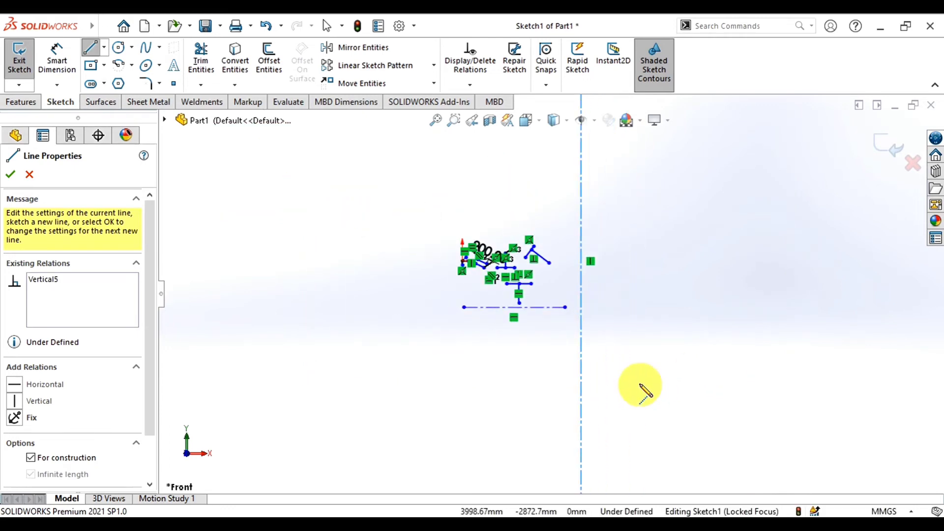
scroll(541, 240, down, 3)
scroll(542, 241, down, 3)
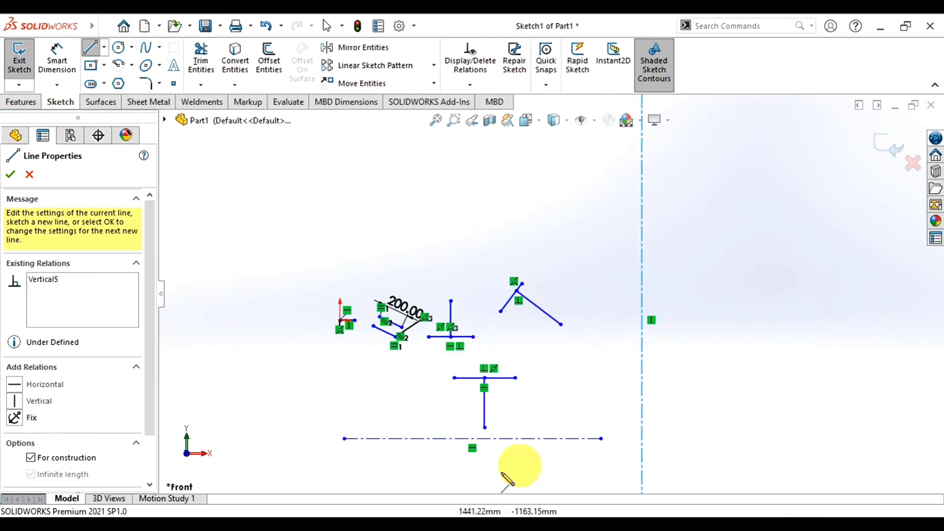
Step: Draw a short horizontal midpoint centerline beneath the parallel slanted lines
click(30, 177)
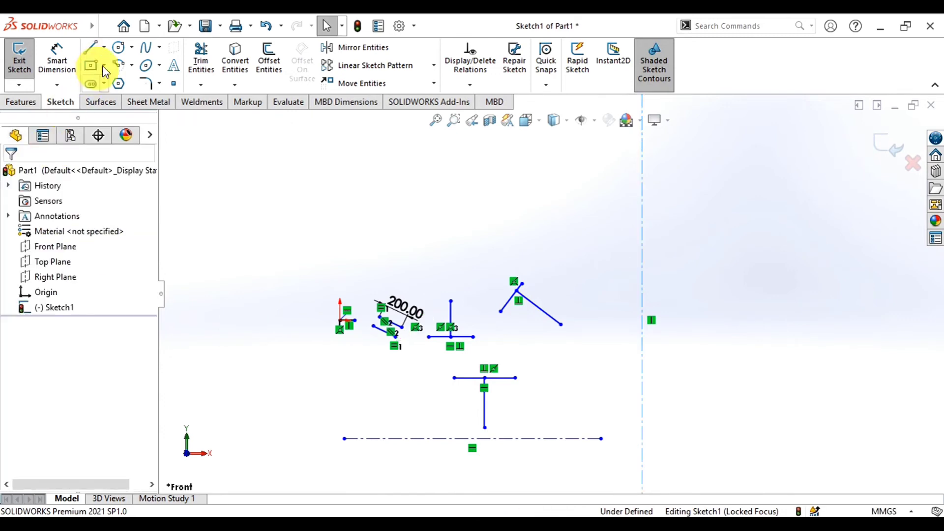
click(104, 47)
click(121, 82)
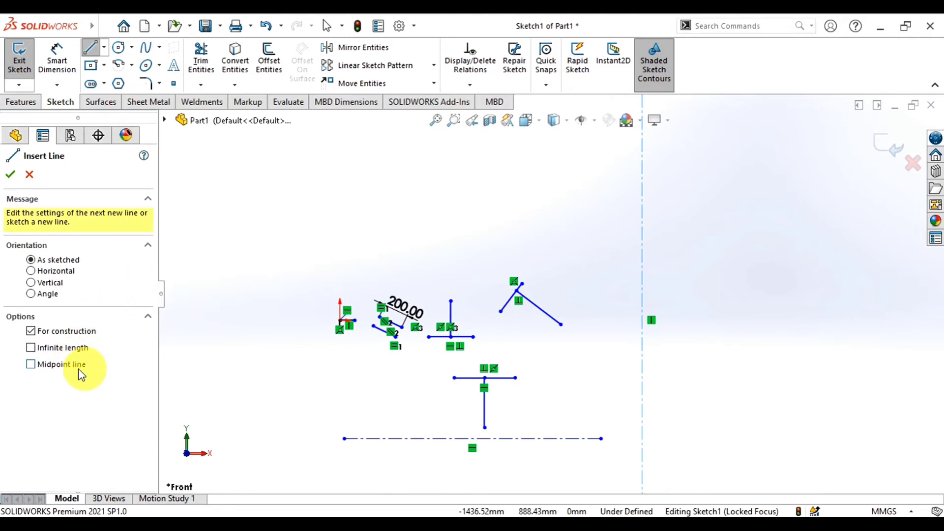
click(76, 364)
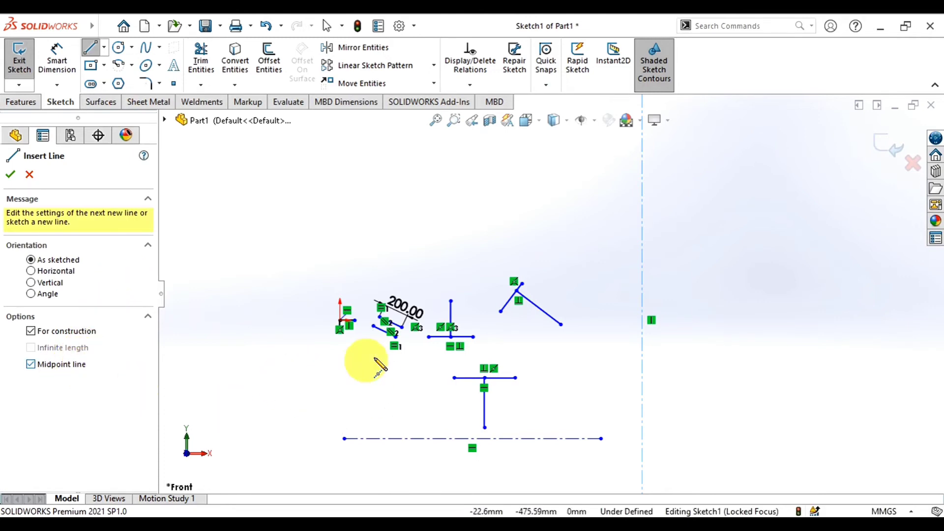
scroll(480, 331, down, 3)
scroll(453, 348, down, 6)
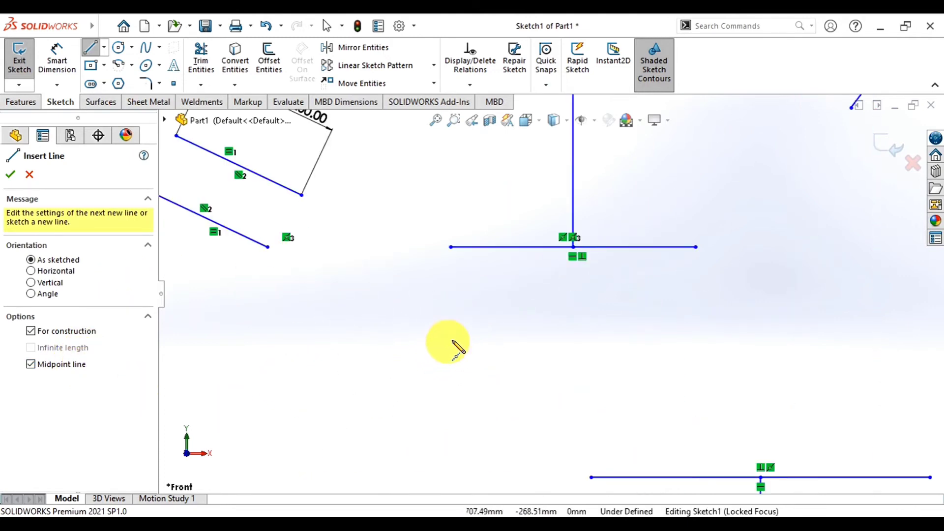
scroll(472, 345, down, 1)
scroll(487, 345, up, 4)
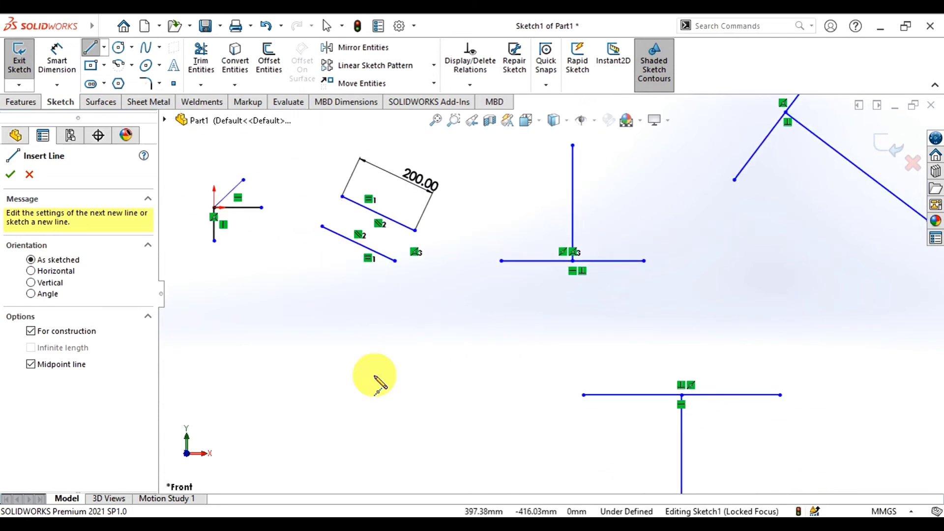
click(378, 337)
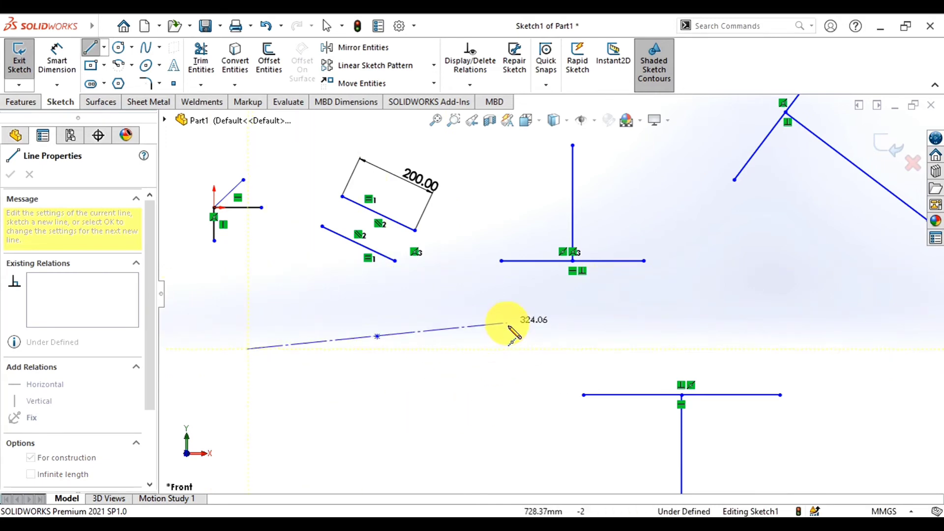
click(514, 336)
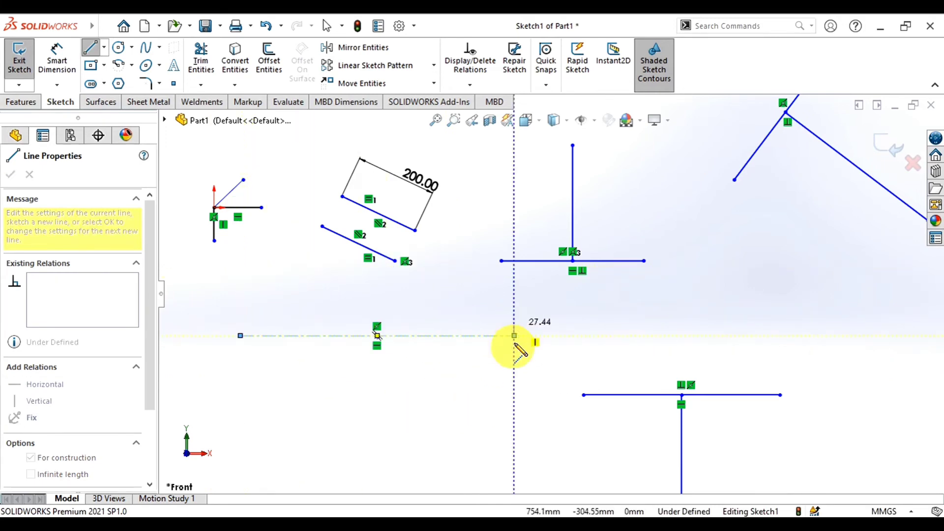
key(Escape)
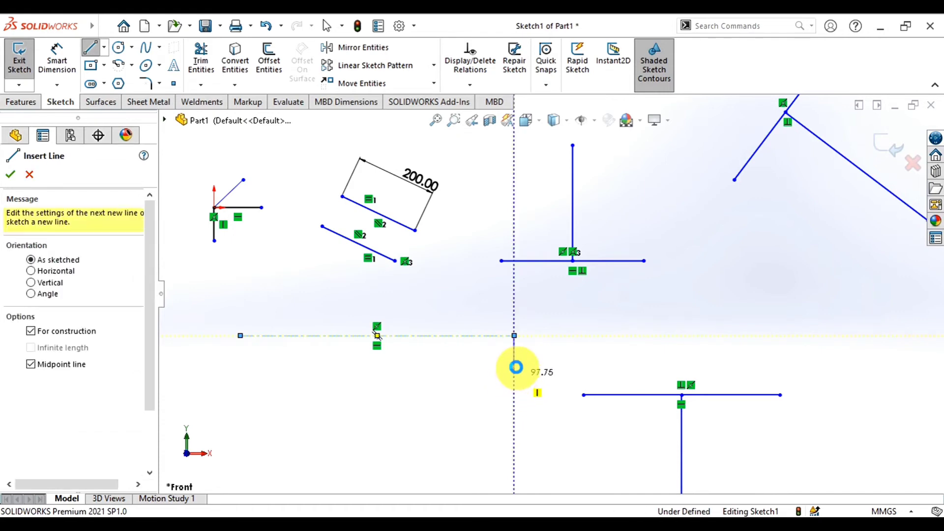
key(Escape)
scroll(439, 332, down, 3)
scroll(429, 329, down, 2)
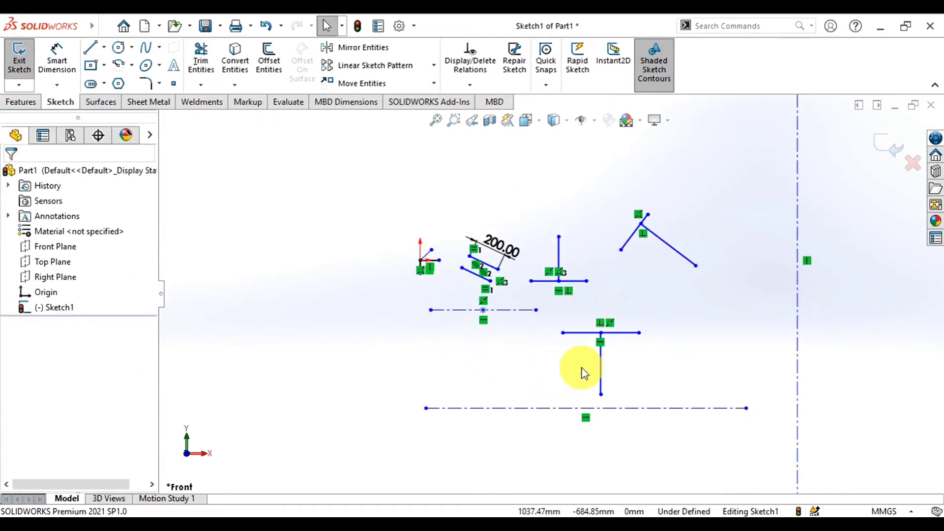
Step: Draw a 791.41 mm midpoint line sloping down-right beside the T shape
click(104, 48)
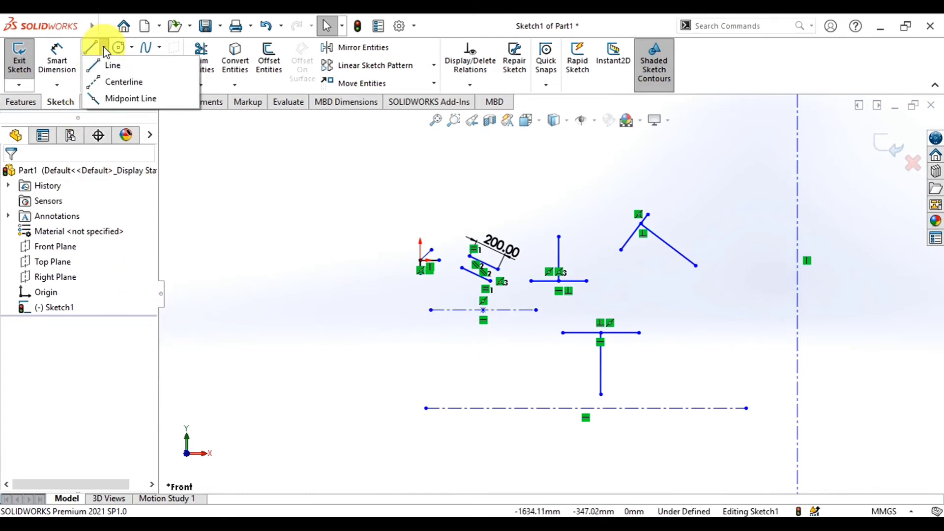
click(132, 99)
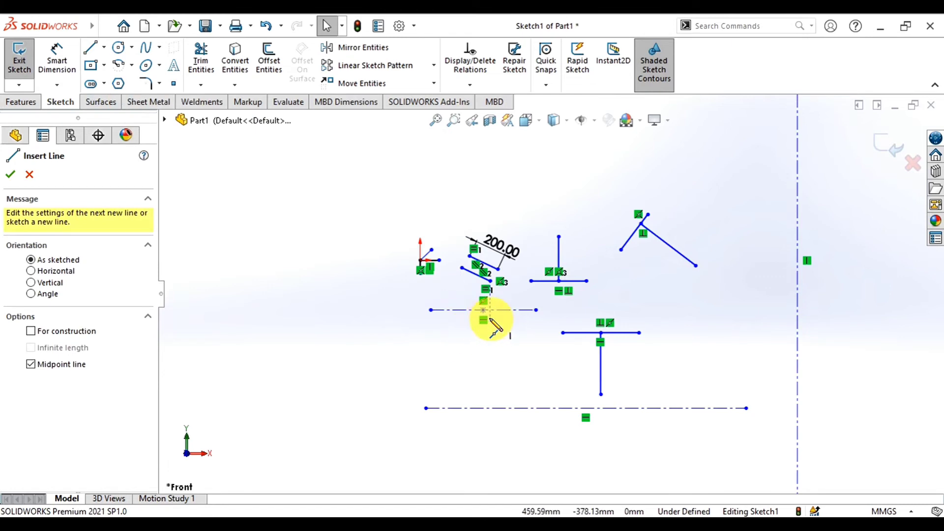
click(696, 333)
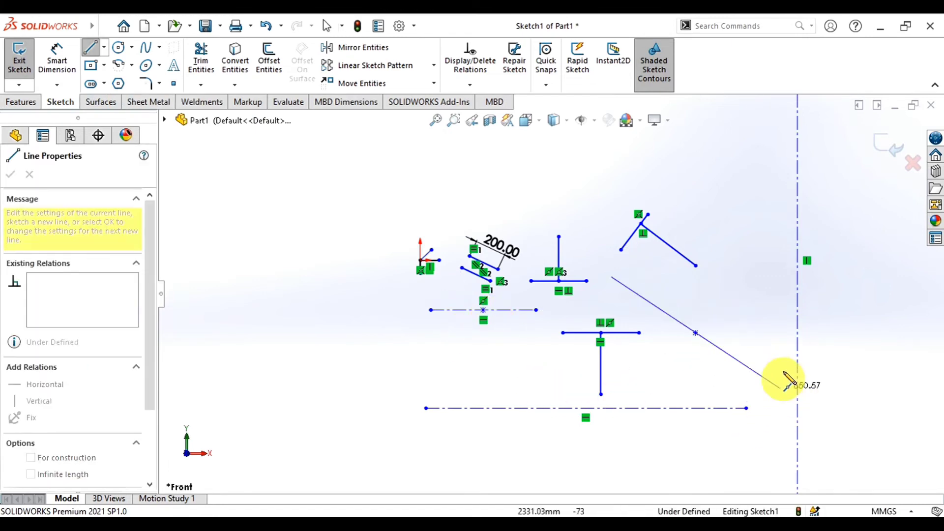
click(752, 358)
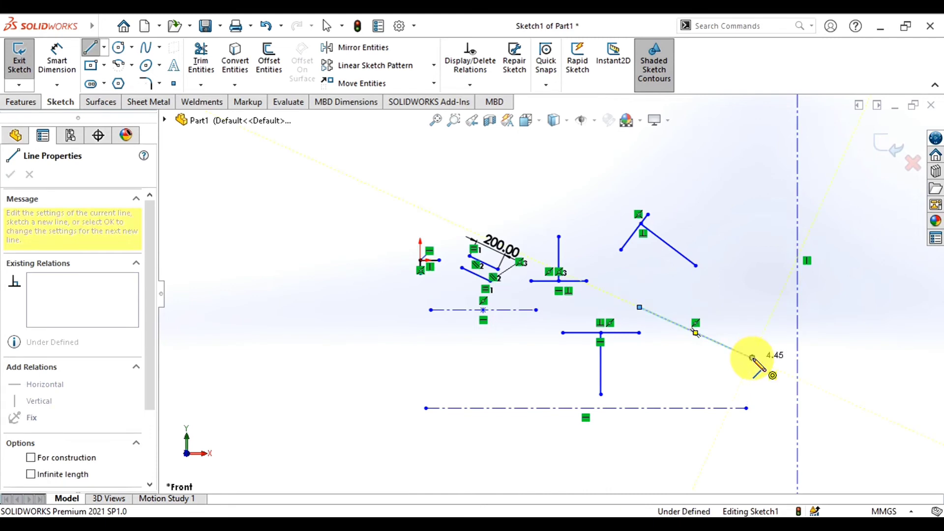
key(Escape)
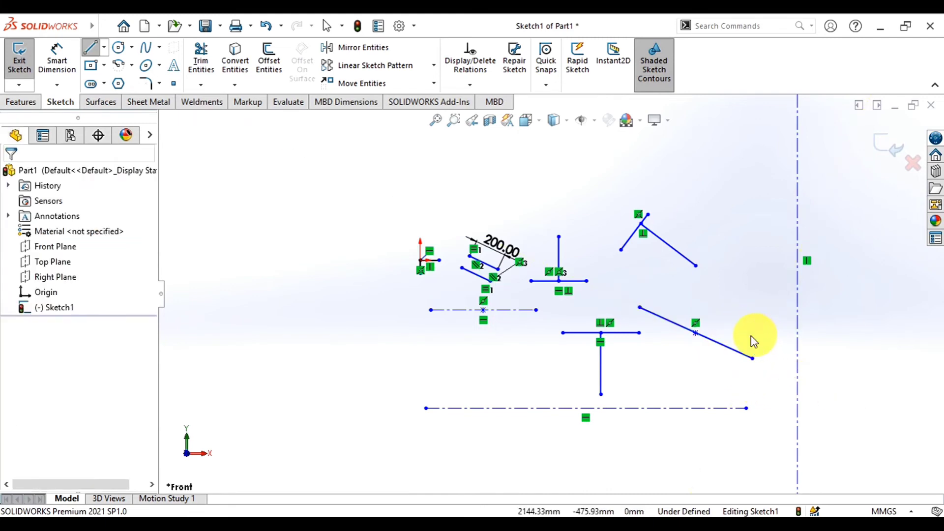
click(724, 347)
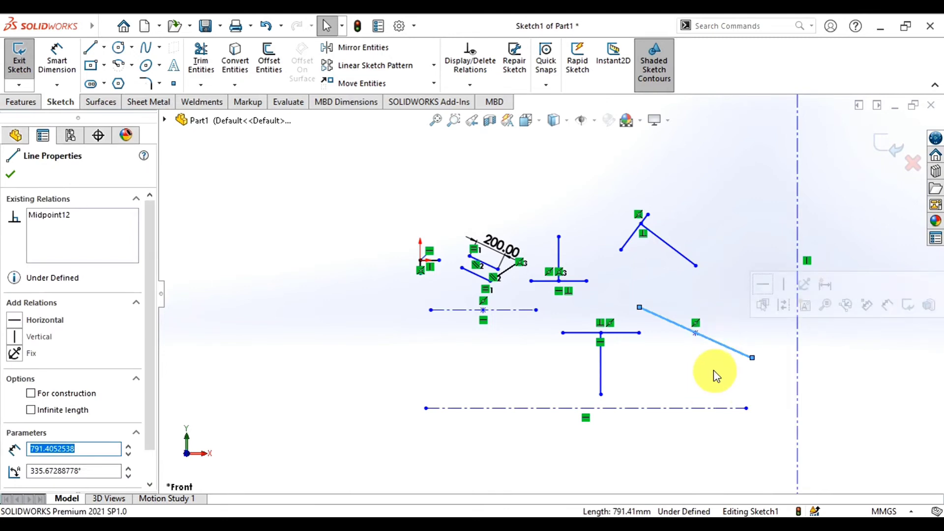
key(Escape)
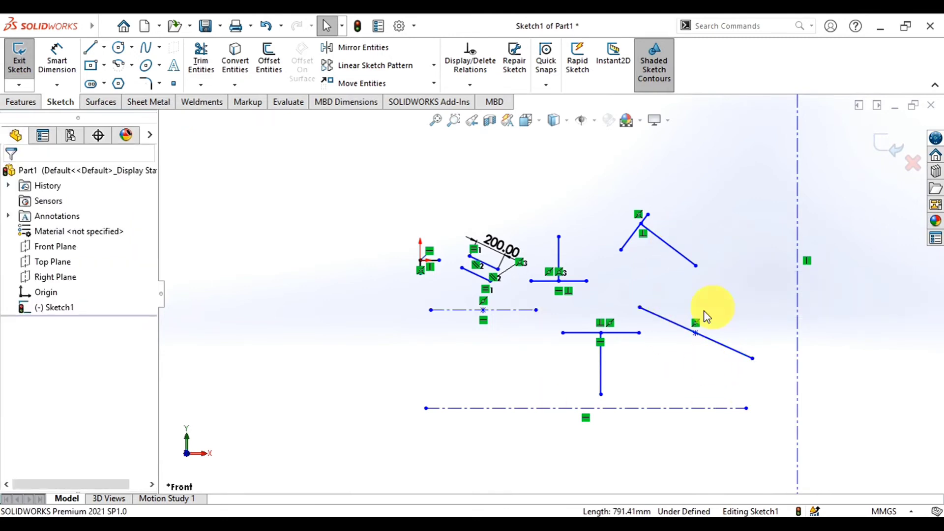
mouse_move(40, 25)
click(105, 26)
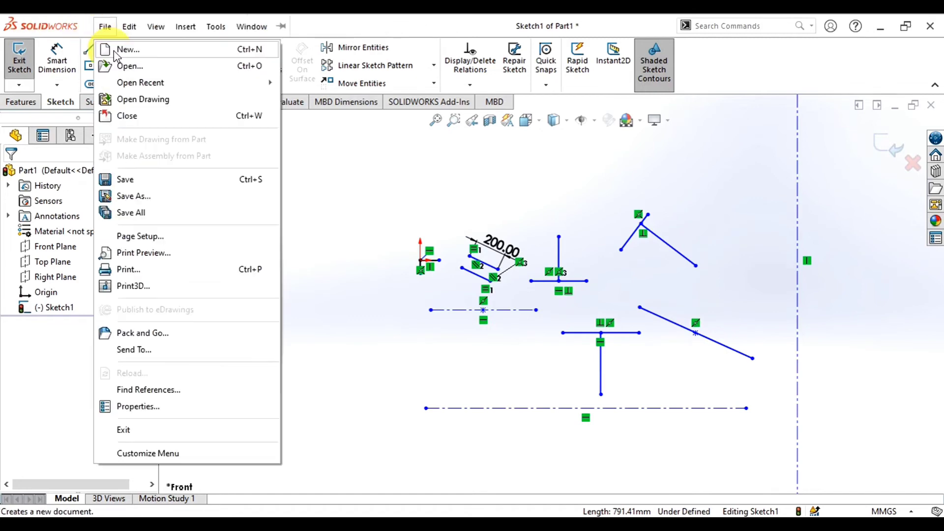
click(458, 187)
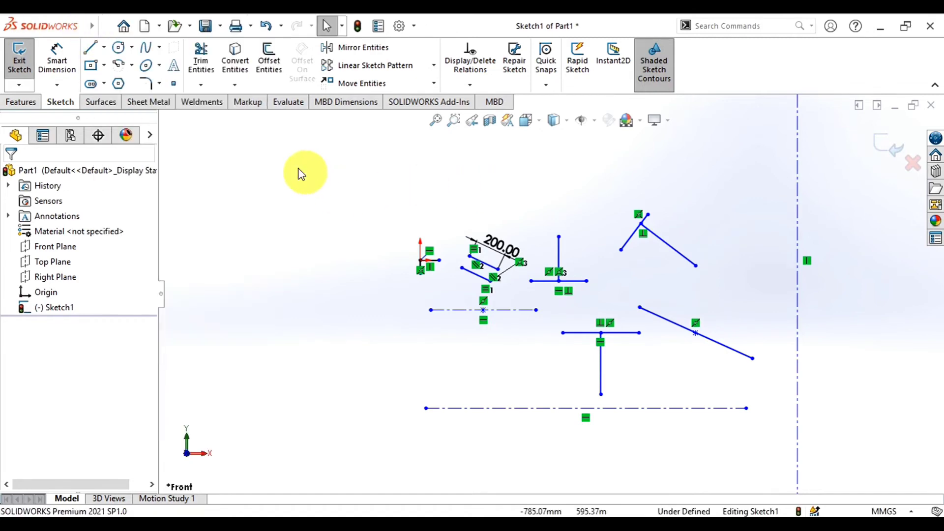
click(105, 48)
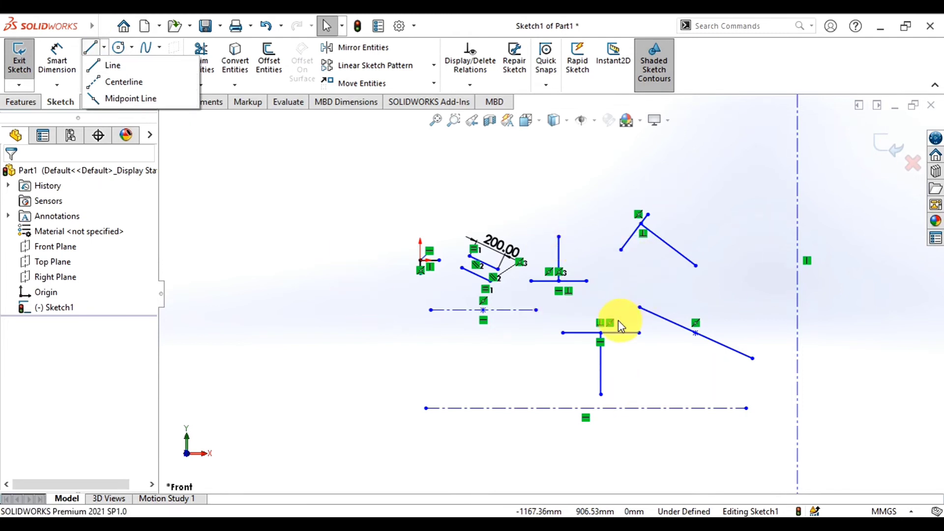
click(407, 382)
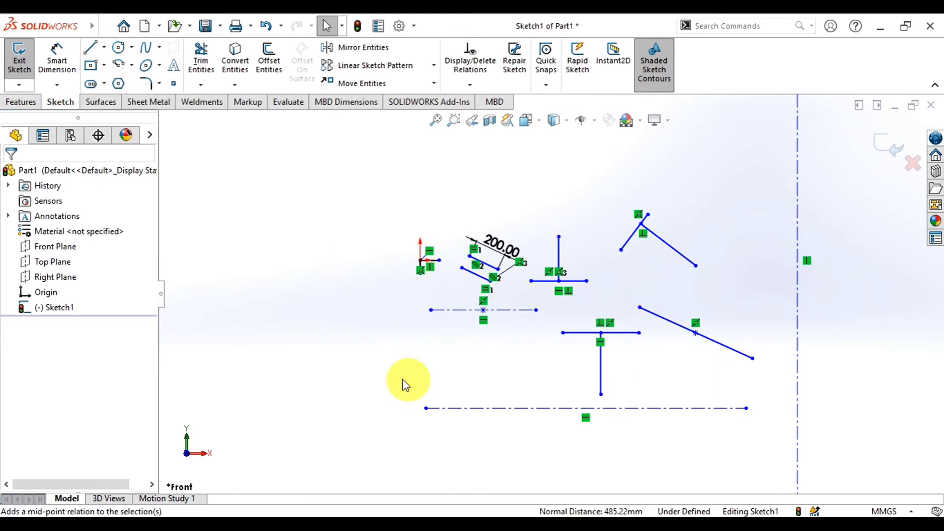
click(105, 65)
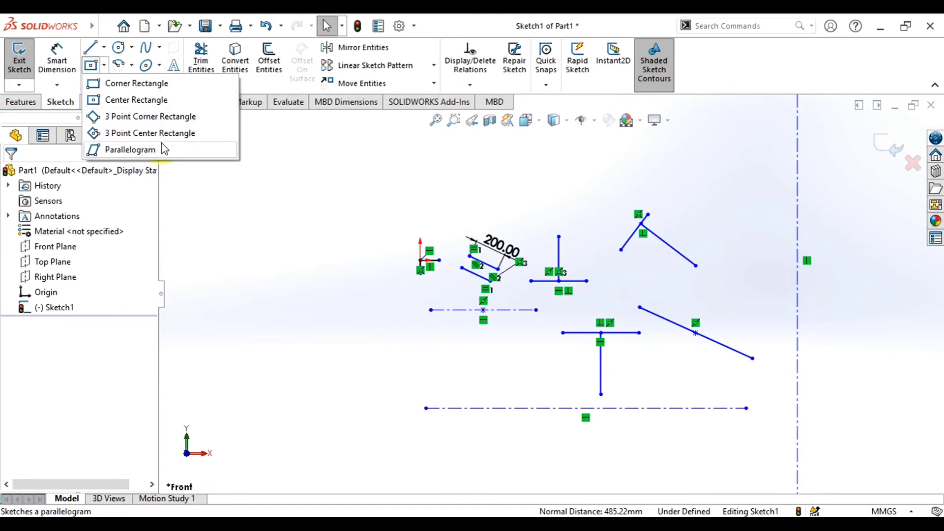
Step: Draw a corner rectangle in the empty space right of the existing sketch
click(155, 84)
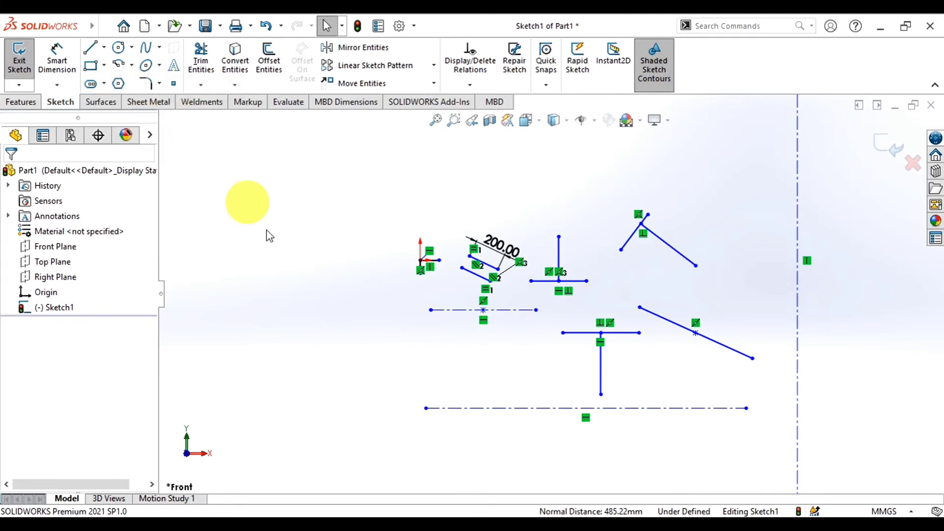
key(f)
scroll(344, 305, up, 2)
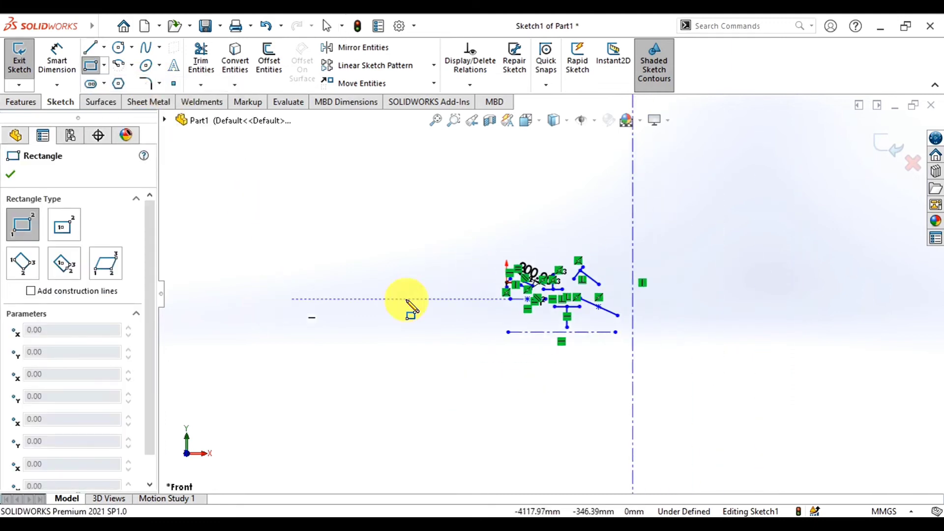
scroll(876, 316, down, 2)
scroll(905, 315, down, 3)
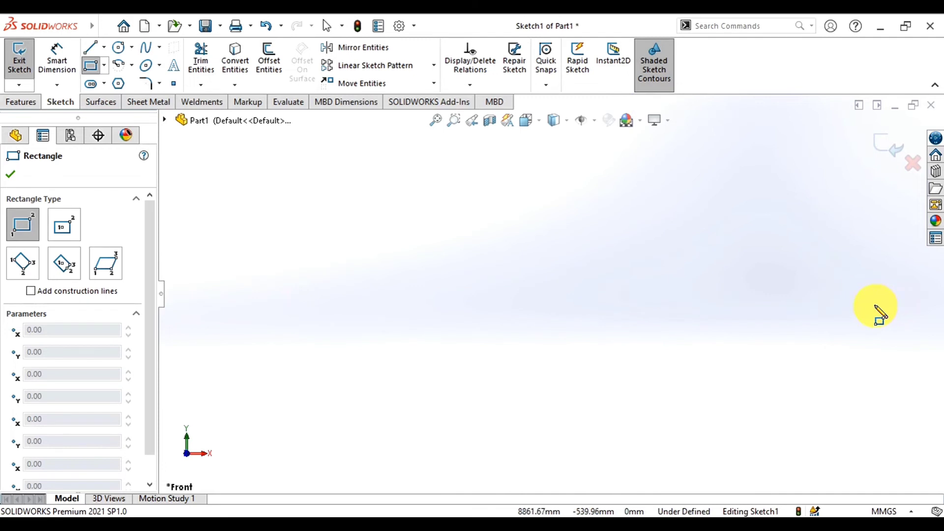
click(386, 232)
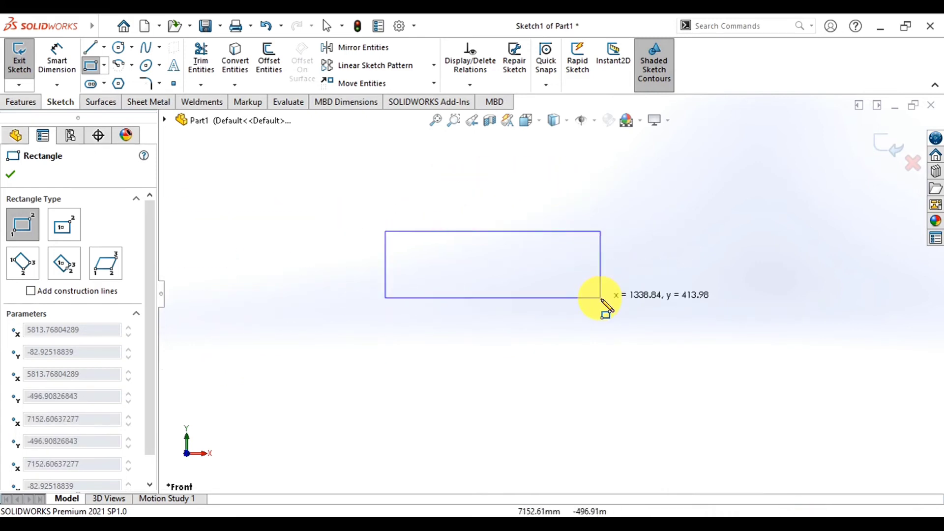
click(617, 318)
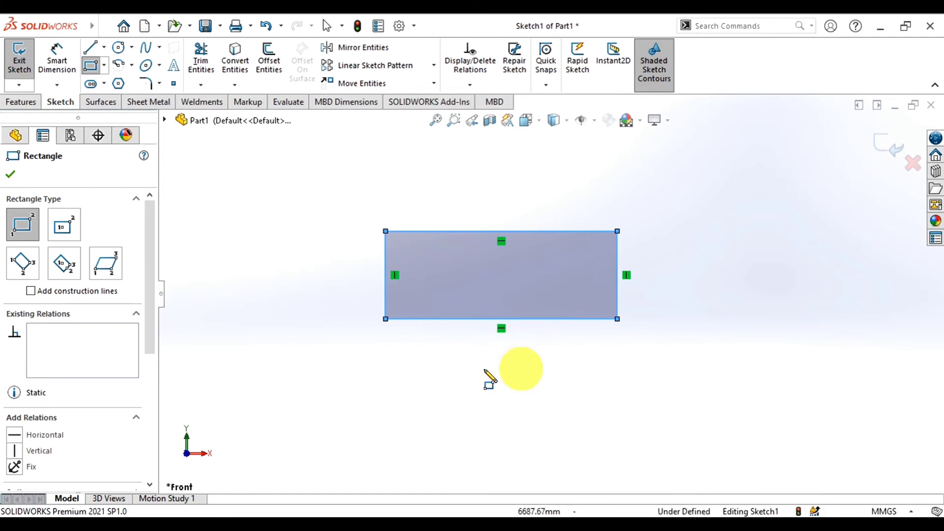
click(104, 66)
click(119, 101)
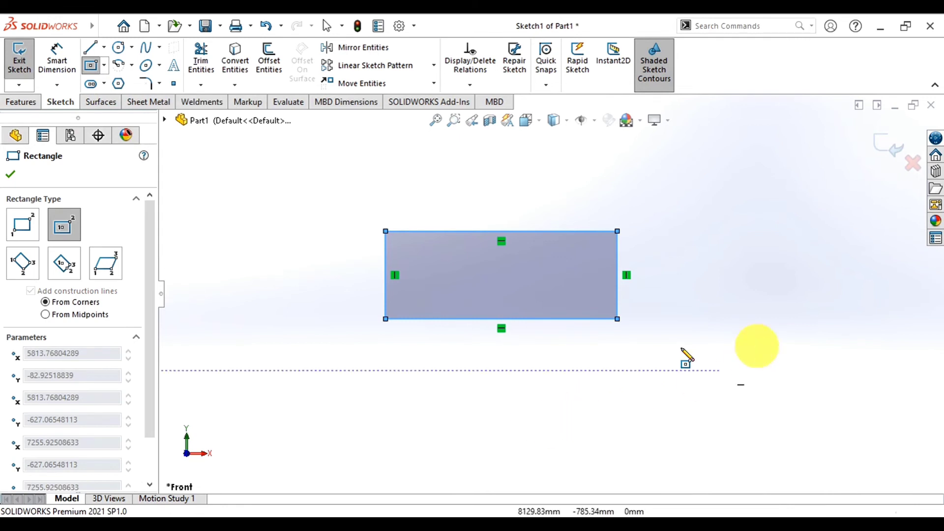
Step: Draw a center rectangle with construction diagonals right of the corner rectangle
key(z)
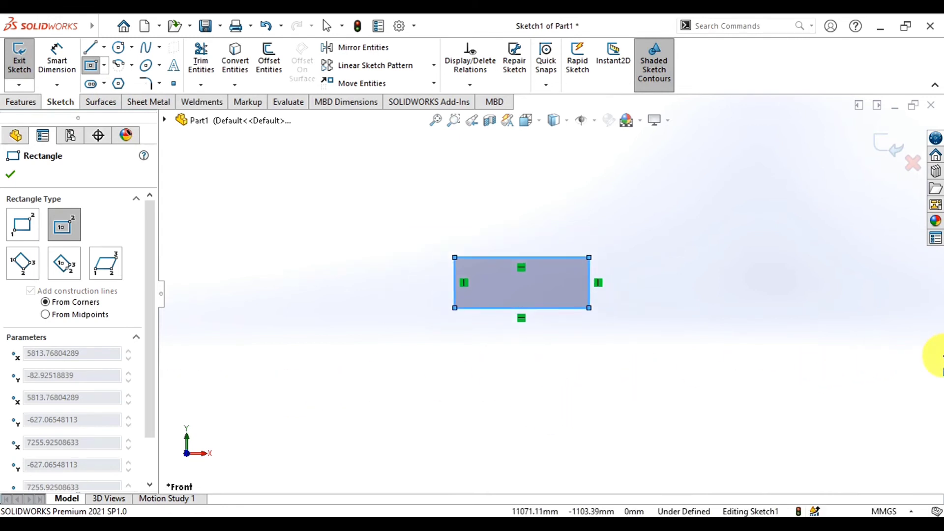
scroll(923, 321, down, 3)
scroll(923, 320, down, 2)
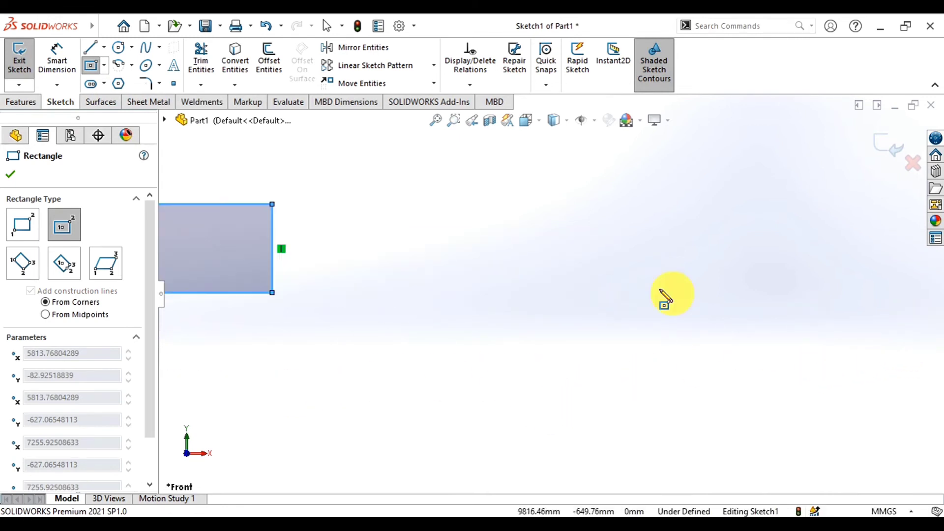
click(649, 280)
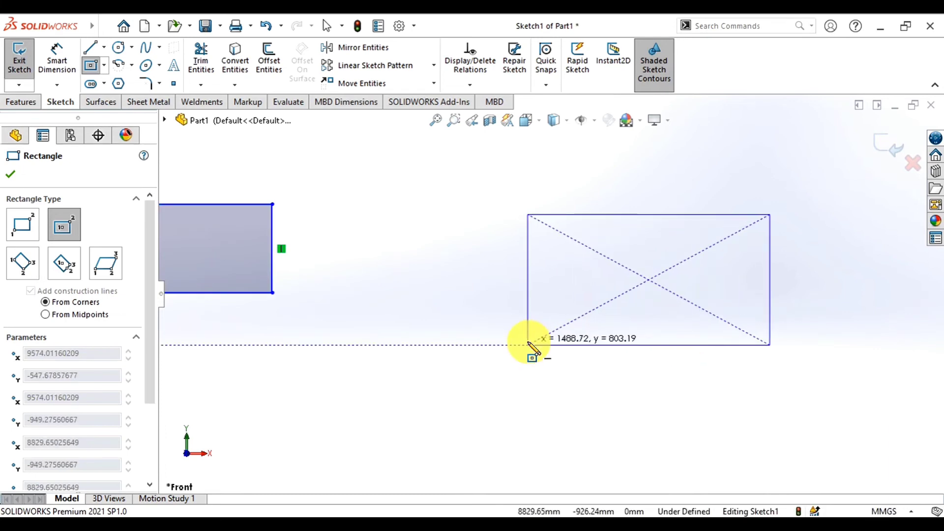
click(556, 389)
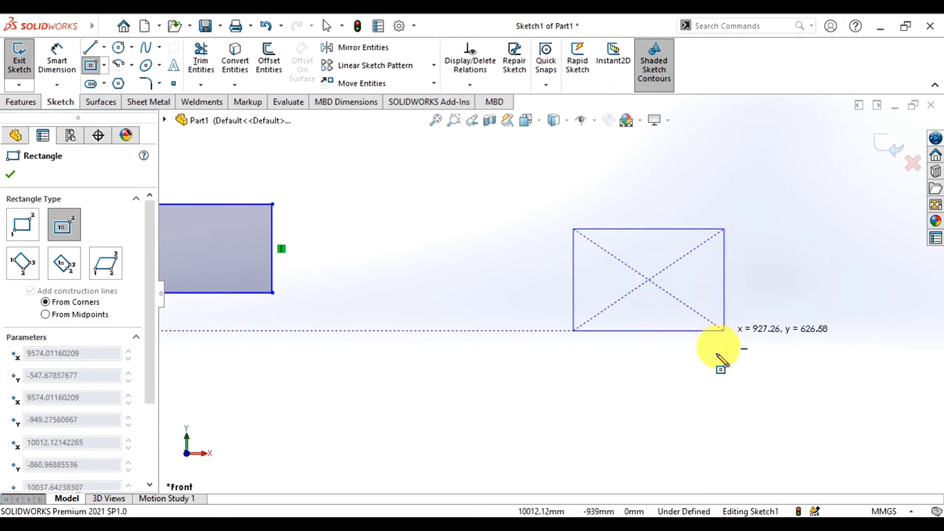
click(738, 345)
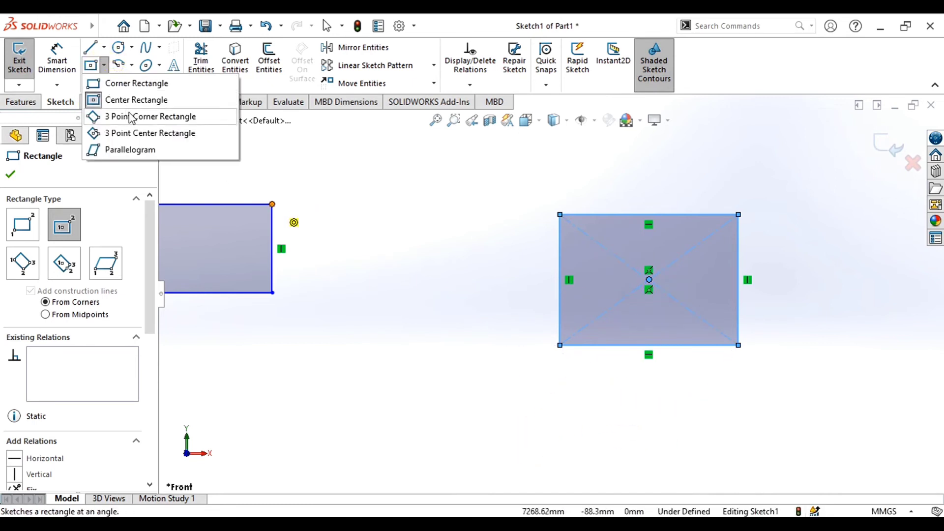
Step: Draw a tilted 3 Point Corner rectangle below the earlier rectangles
click(138, 117)
scroll(538, 295, up, 3)
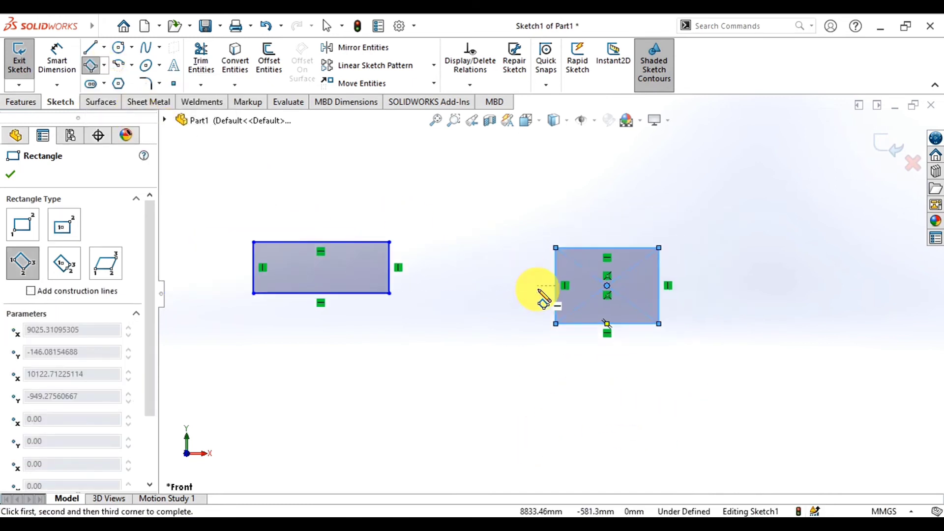
scroll(537, 300, up, 3)
click(458, 340)
scroll(477, 354, up, 2)
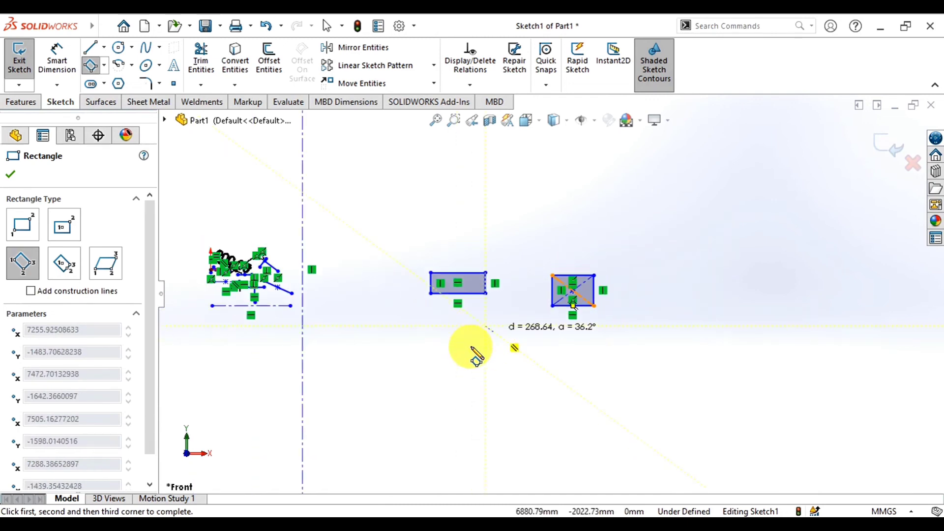
scroll(480, 354, up, 2)
scroll(528, 298, down, 1)
scroll(516, 340, down, 2)
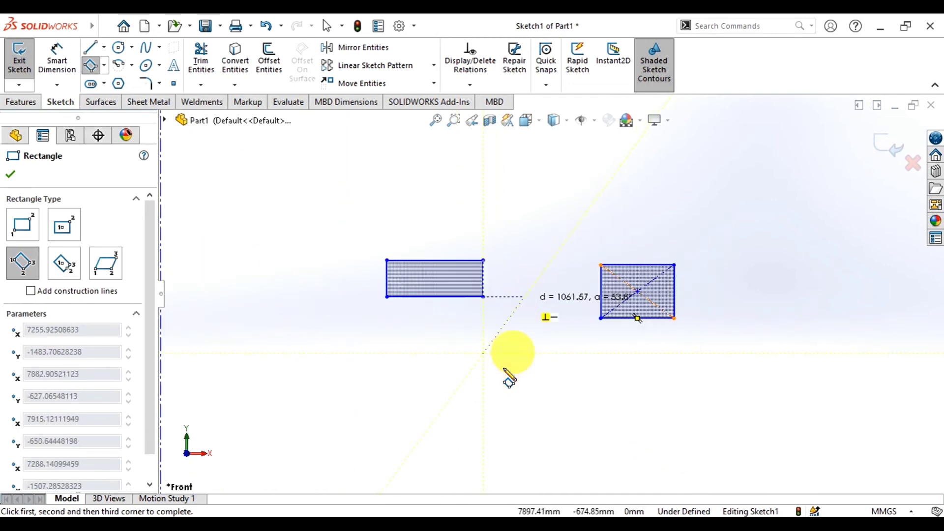
scroll(506, 384, down, 2)
scroll(516, 408, down, 2)
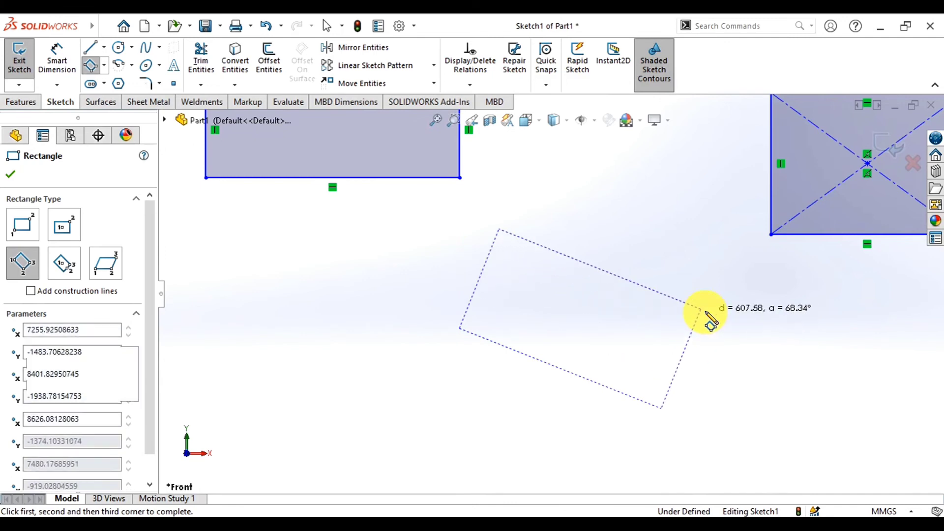
click(702, 310)
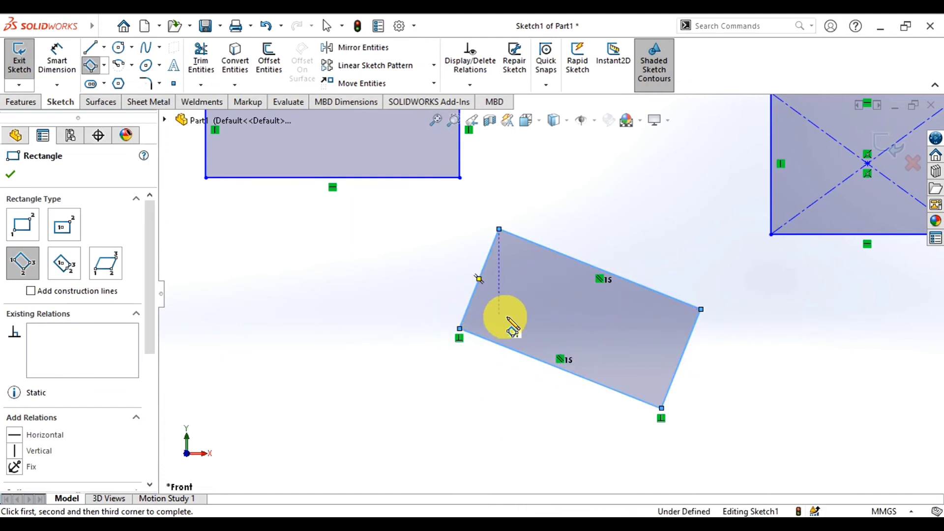
Step: Draw a tilted 3 Point Center Rectangle from its centre, with diagonal construction lines crossing at the middle
click(104, 65)
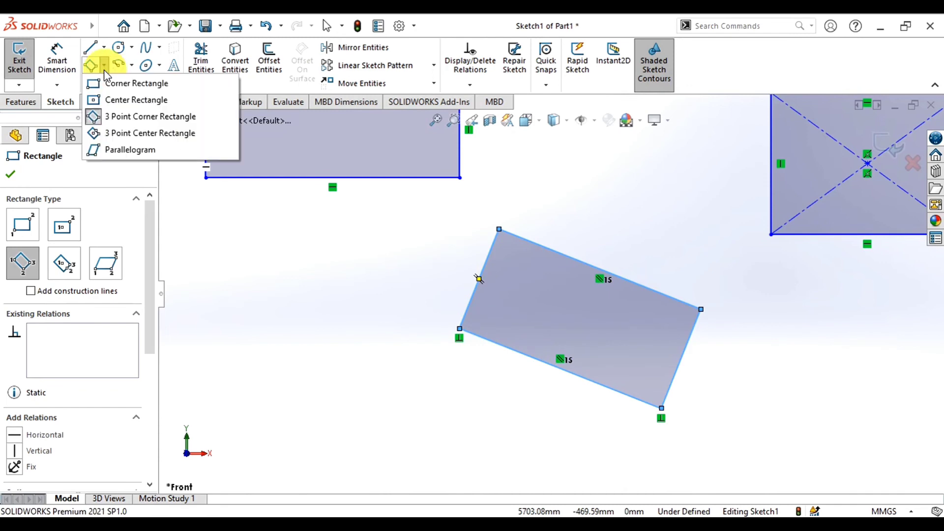
click(123, 135)
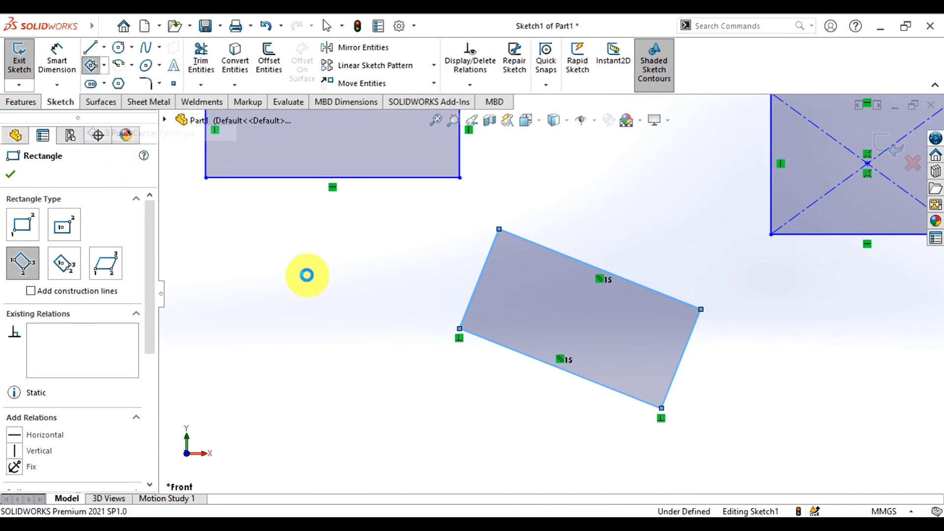
key(z)
scroll(551, 298, up, 3)
scroll(885, 319, down, 3)
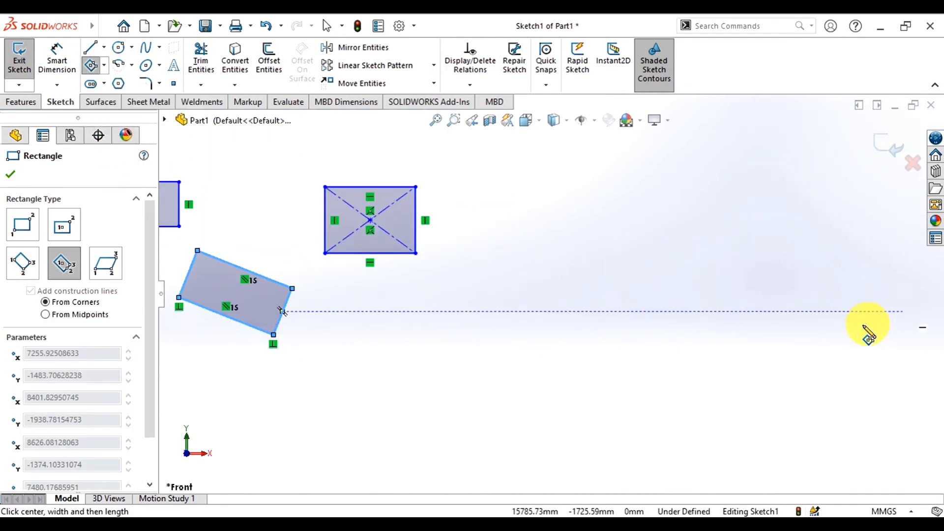
scroll(836, 332, down, 2)
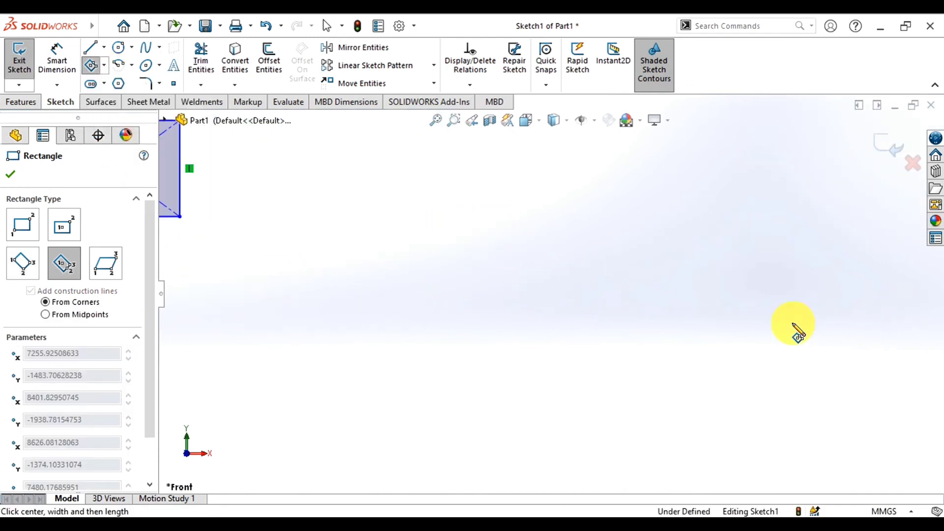
click(487, 301)
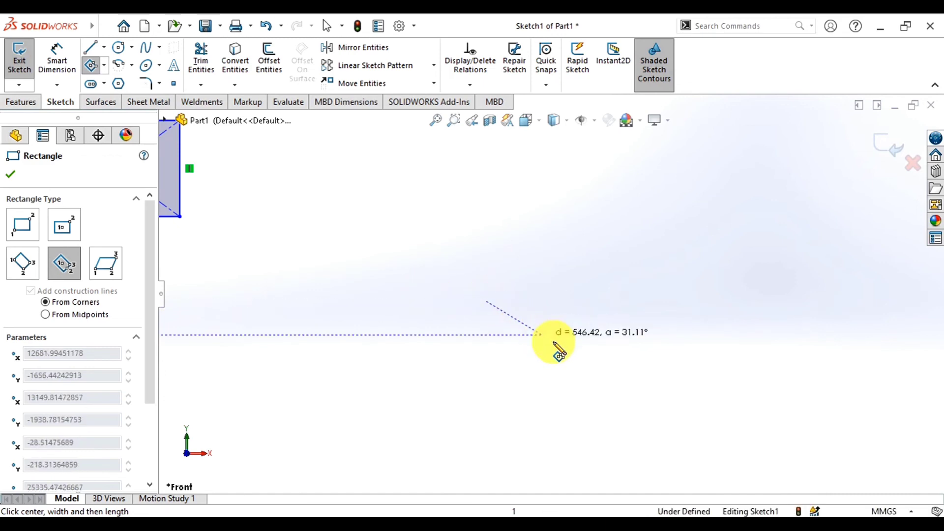
click(615, 387)
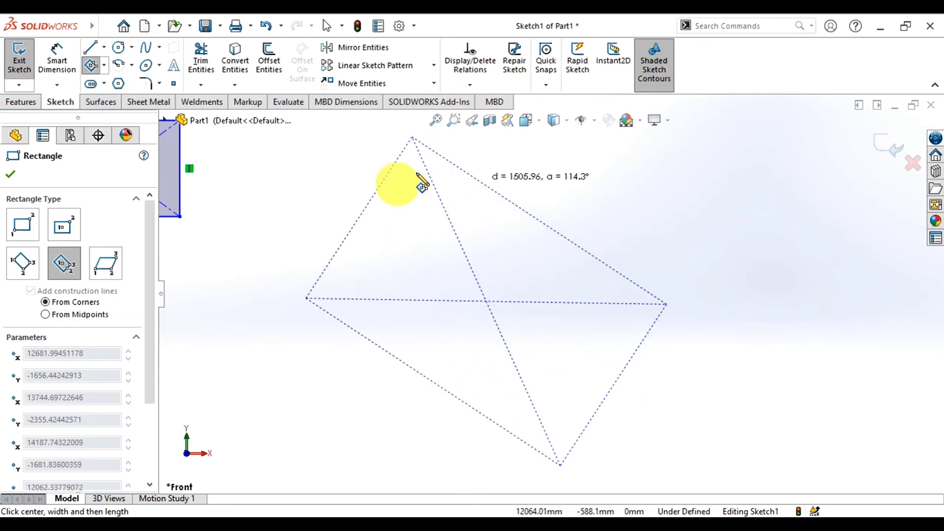
click(468, 354)
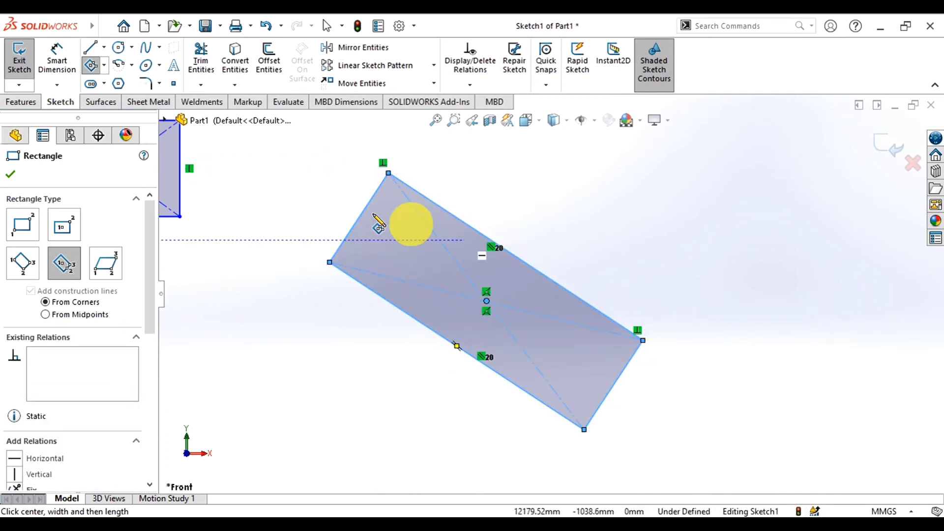
click(105, 66)
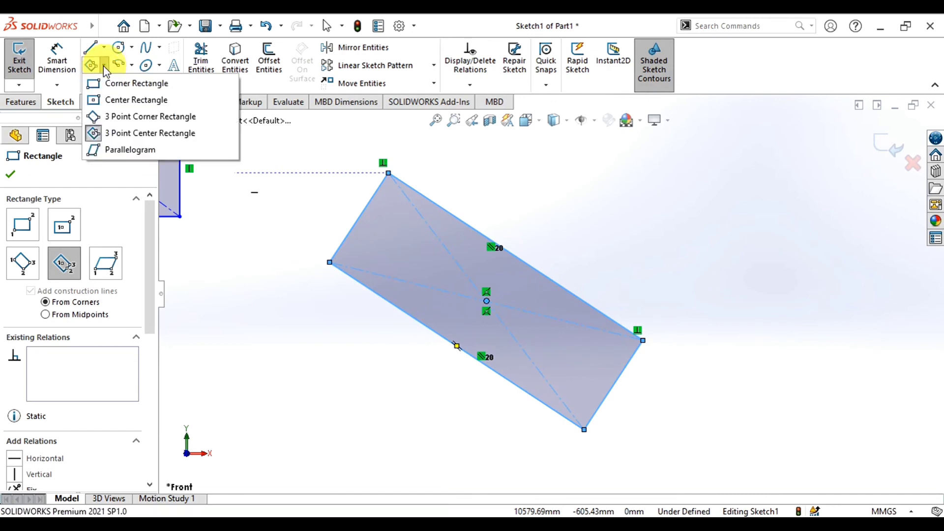
Step: Draw a parallelogram with horizontal top and bottom edges and slanted parallel sides
click(141, 153)
key(z)
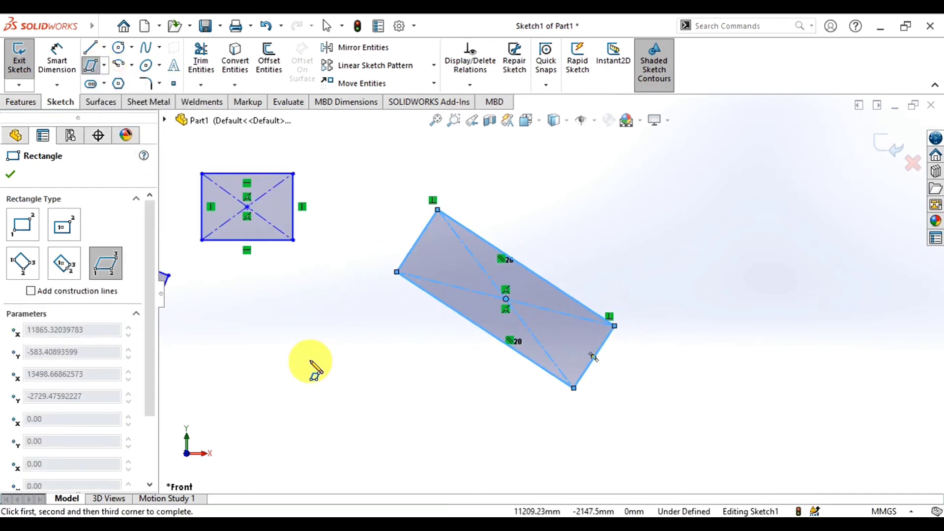
key(z)
scroll(869, 211, down, 2)
scroll(866, 226, down, 1)
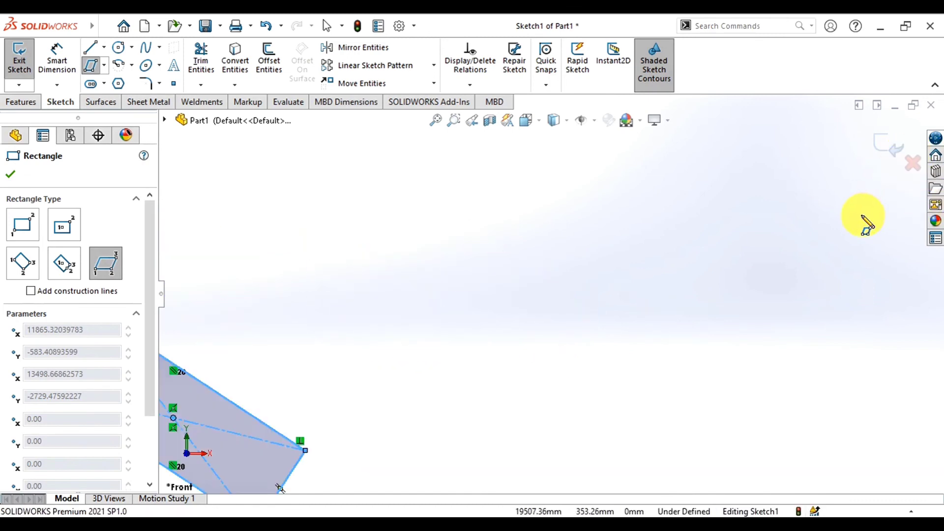
scroll(865, 223, down, 1)
click(438, 279)
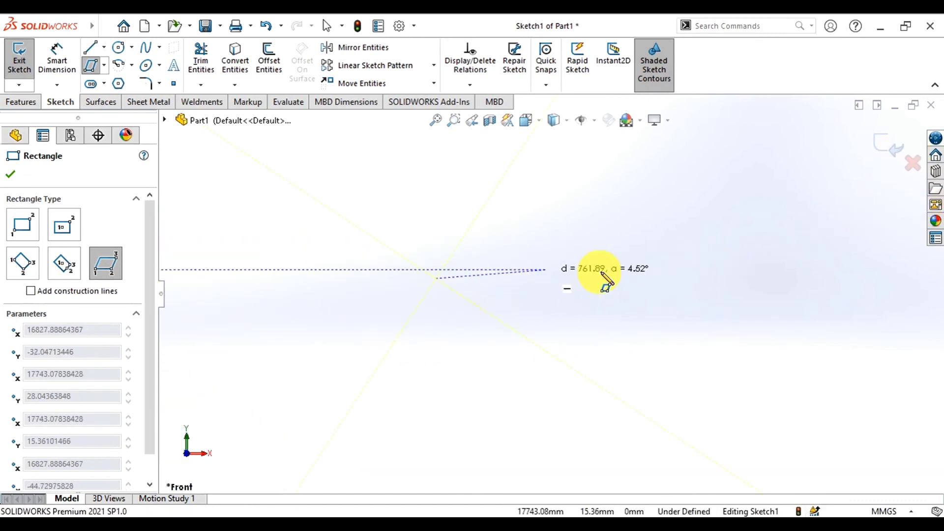
click(721, 278)
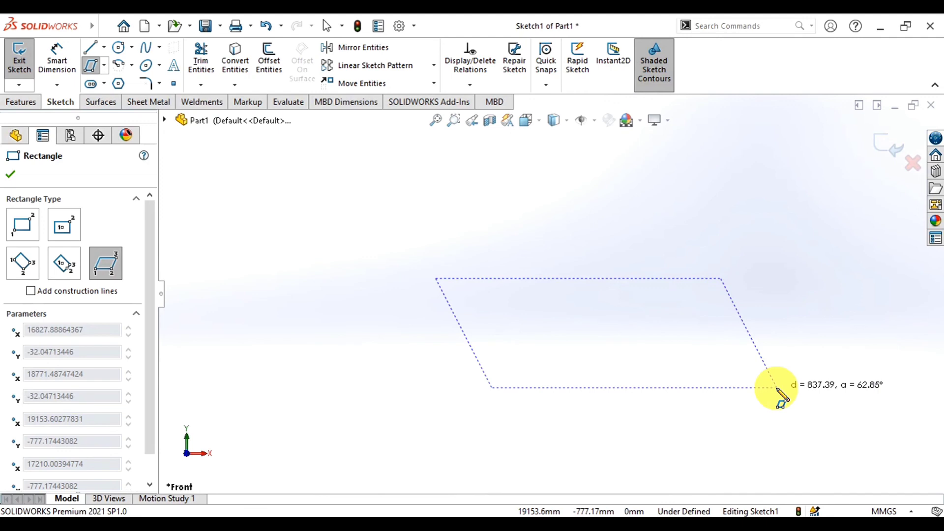
click(777, 387)
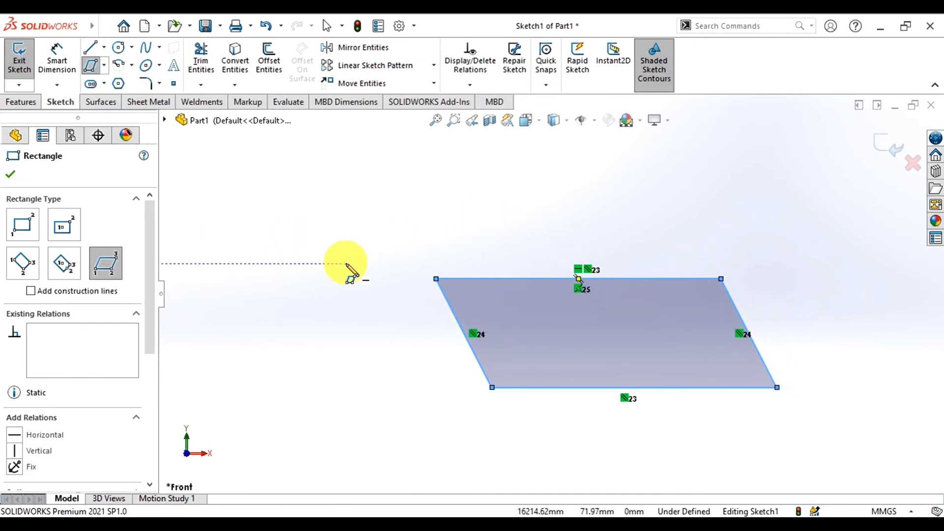
Step: Zoom out to view the parallelogram within the surrounding sketch
key(z)
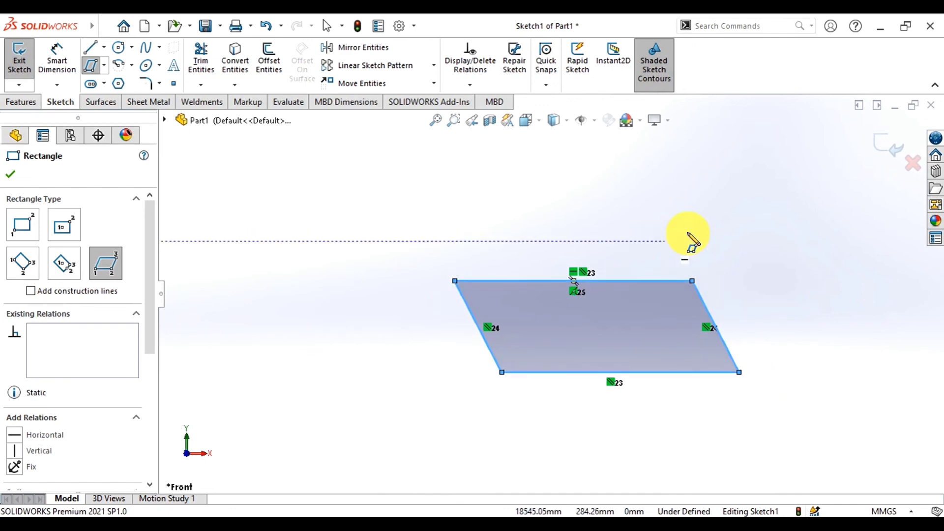
key(z)
key(z)
scroll(752, 241, down, 1)
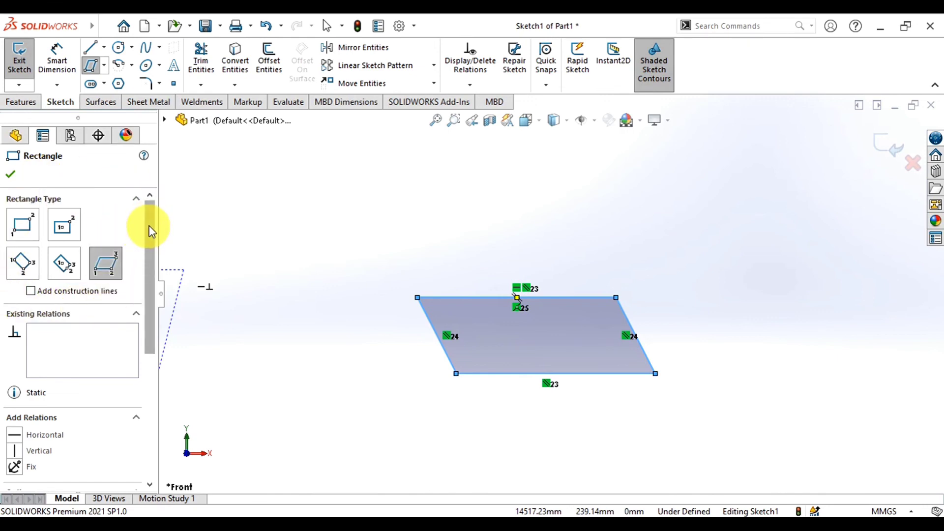
mouse_move(150, 231)
mouse_down()
mouse_move(164, 361)
mouse_move(165, 219)
mouse_up()
Step: Close the Rectangle command and zoom to view the whole sketch with all rectangles
click(11, 176)
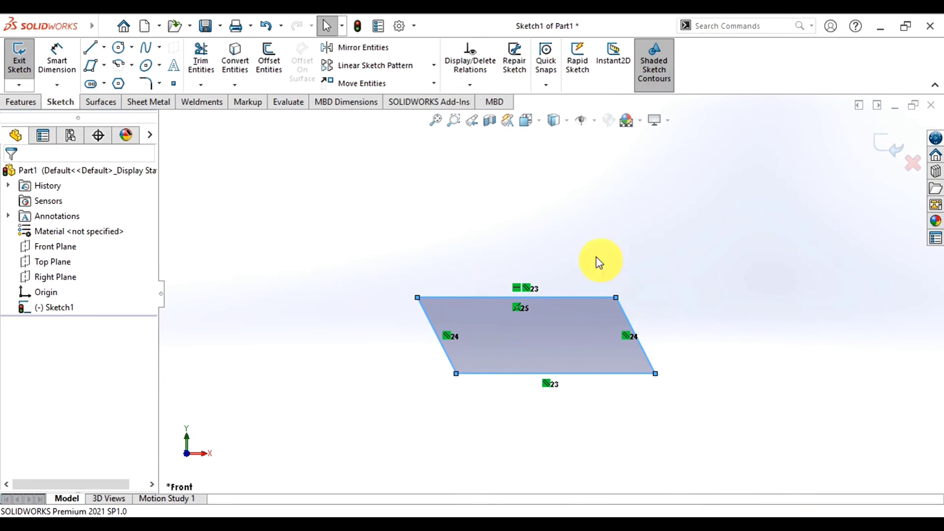
scroll(650, 248, down, 3)
scroll(649, 248, up, 3)
scroll(649, 249, up, 3)
scroll(649, 250, up, 2)
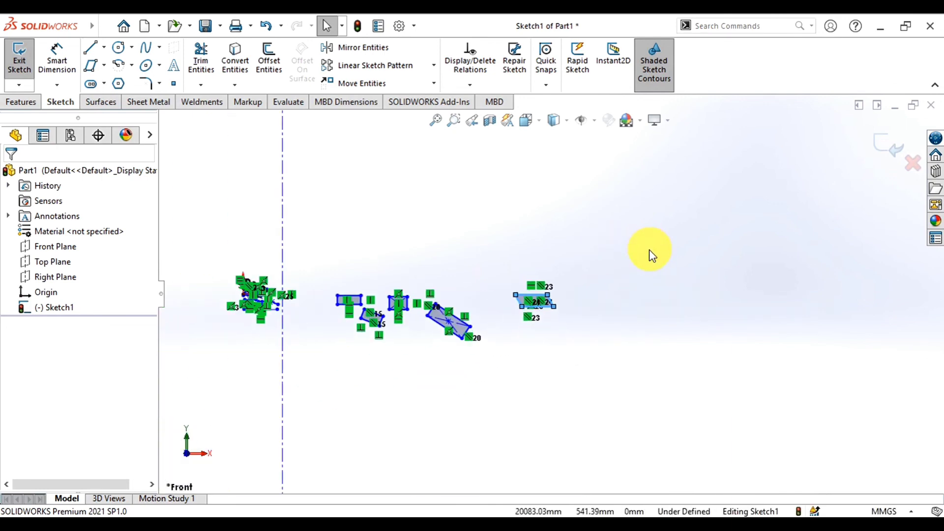
scroll(649, 250, up, 2)
scroll(382, 251, down, 4)
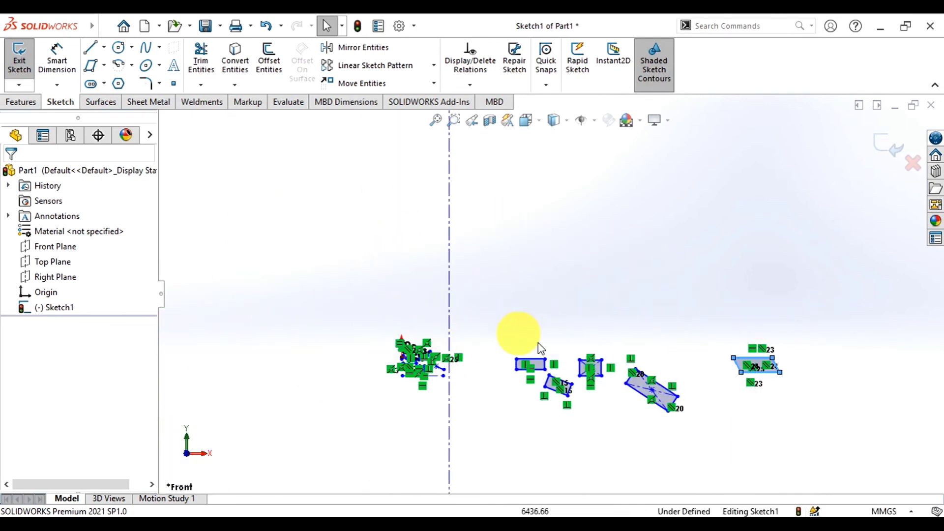
scroll(632, 463, up, 1)
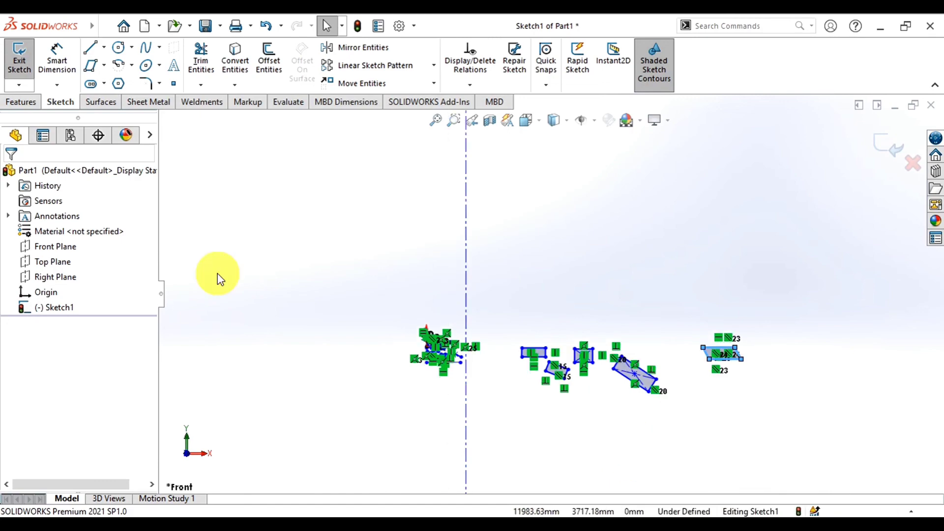